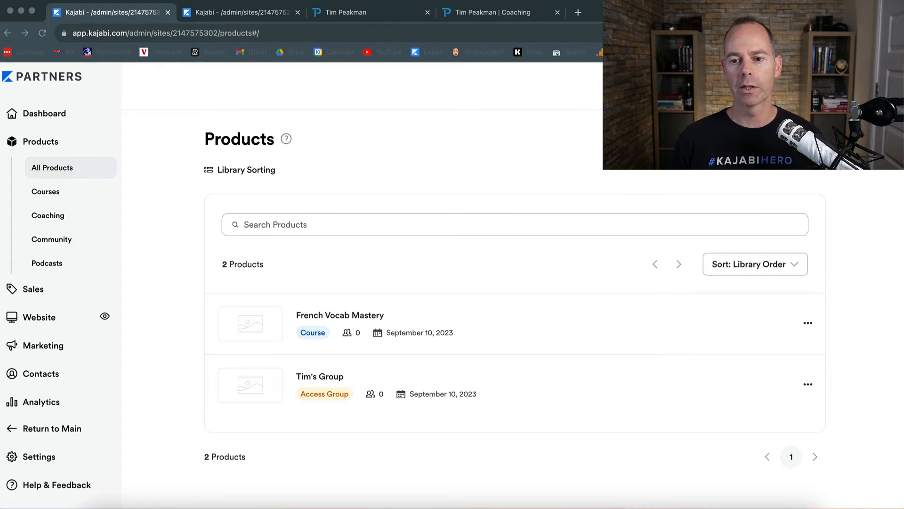
- Start creating a new product from the All Products page
left_click(785, 139)
- Create a new Coaching product and begin setting up the coaching program
left_click(785, 139)
left_click(271, 263)
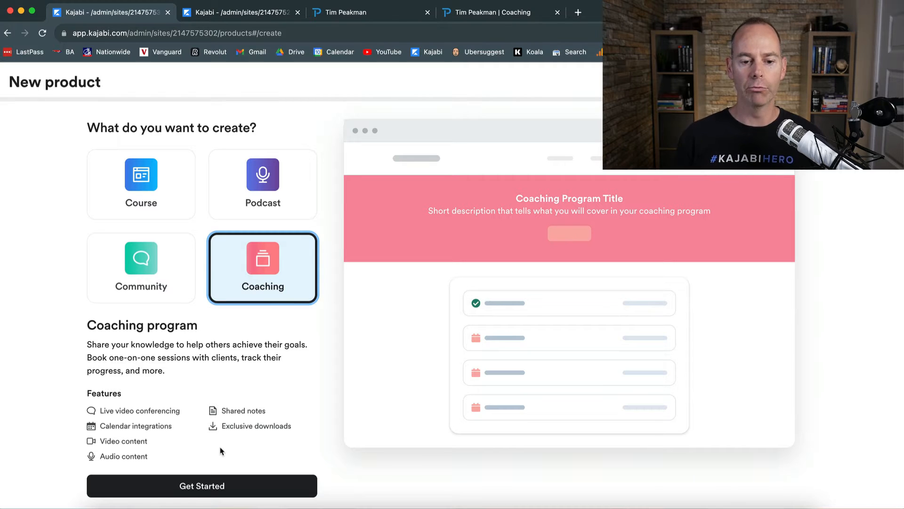
left_click(201, 487)
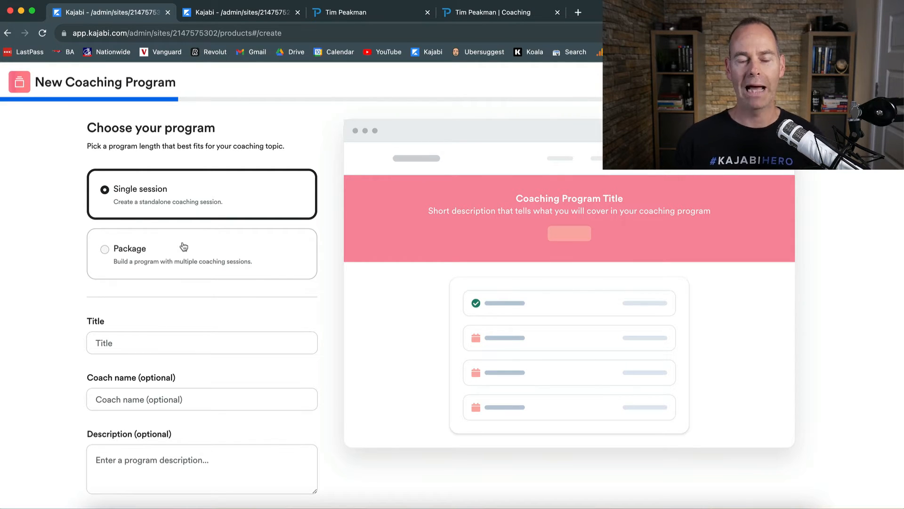
- Make the program a 6-session package titled 'VIP Coaching'
left_click(184, 246)
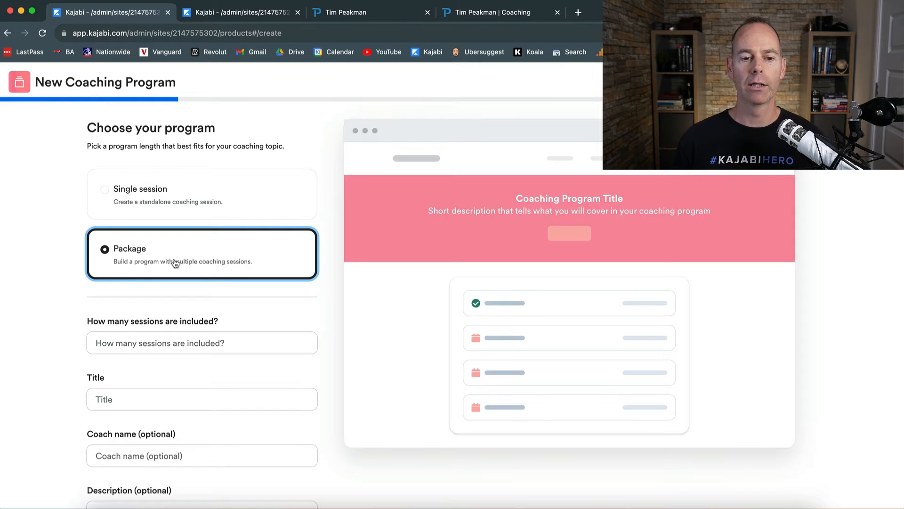
scroll(77, 356, "down", 1)
scroll(75, 357, "down", 3)
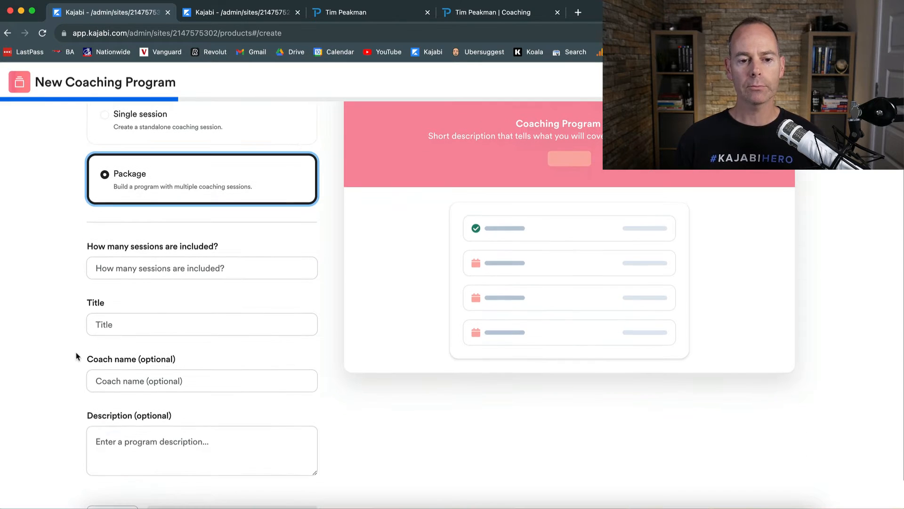
left_click(171, 267)
type("6")
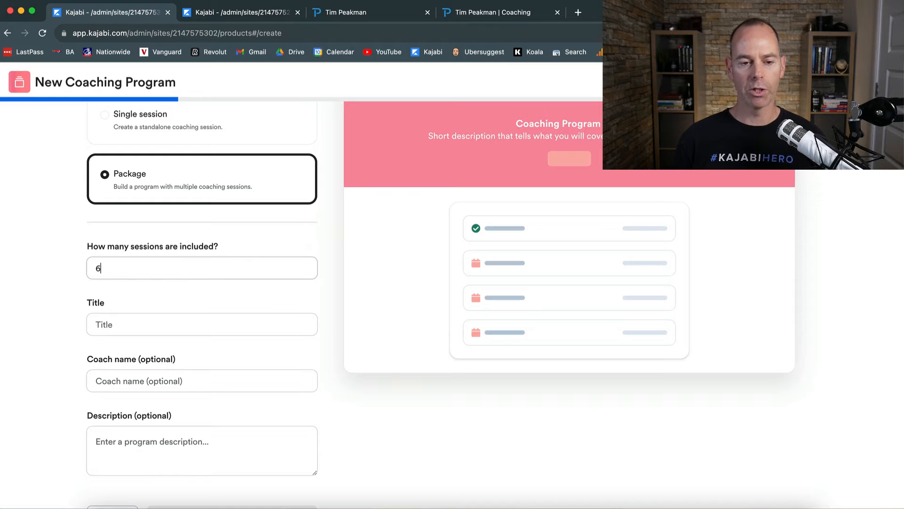
left_click(111, 319)
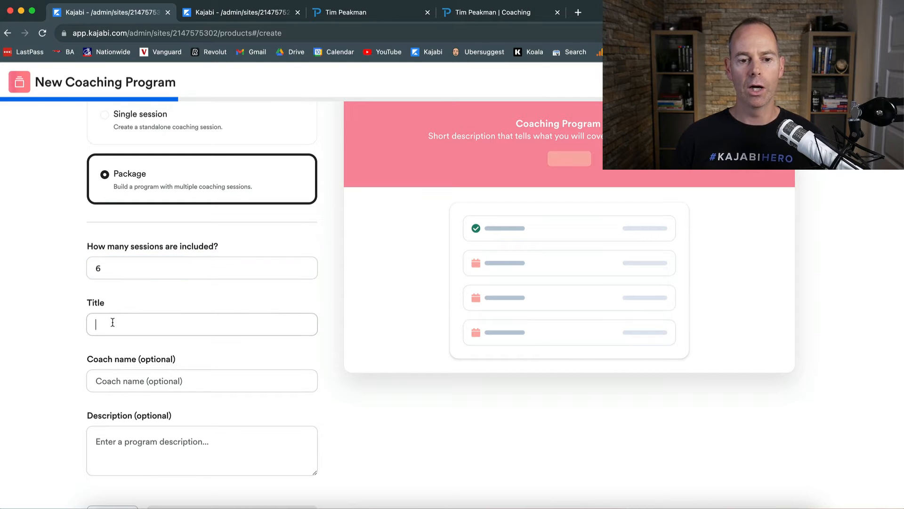
type("Vi")
key("BackSpace")
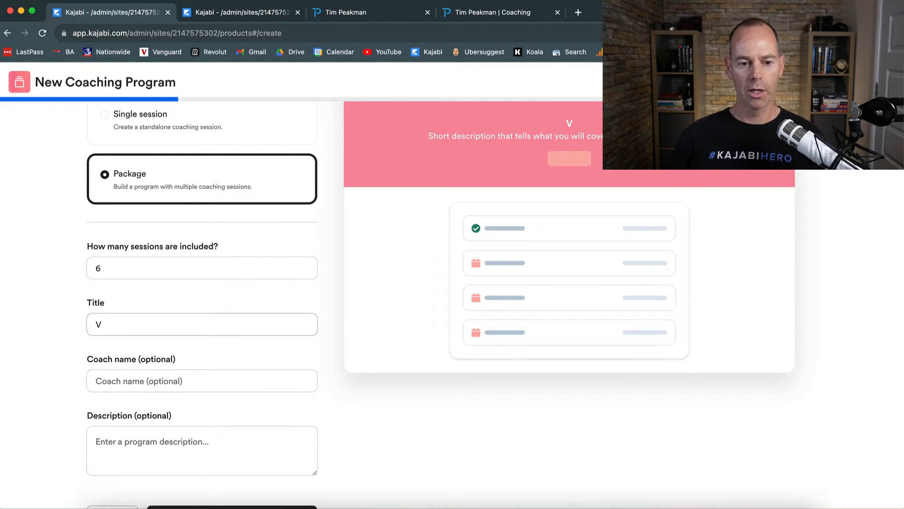
type("IP Coa")
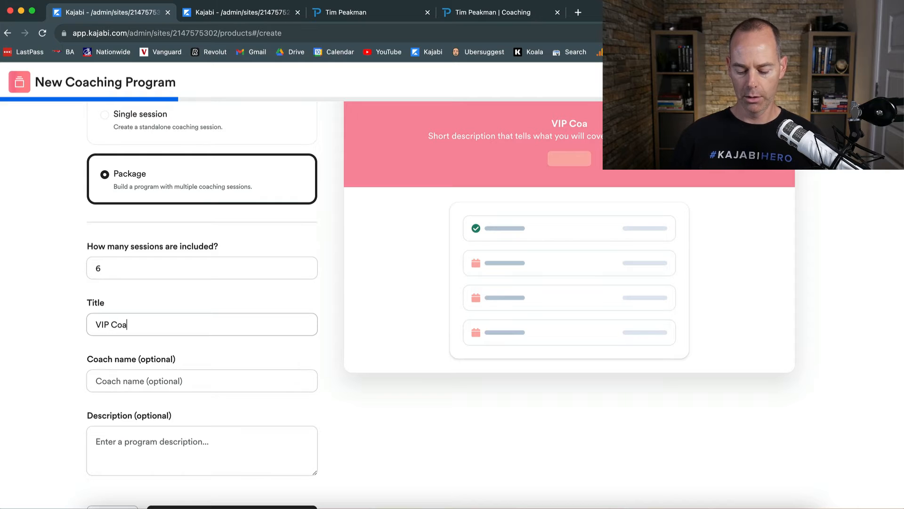
type("ching")
left_click(41, 365)
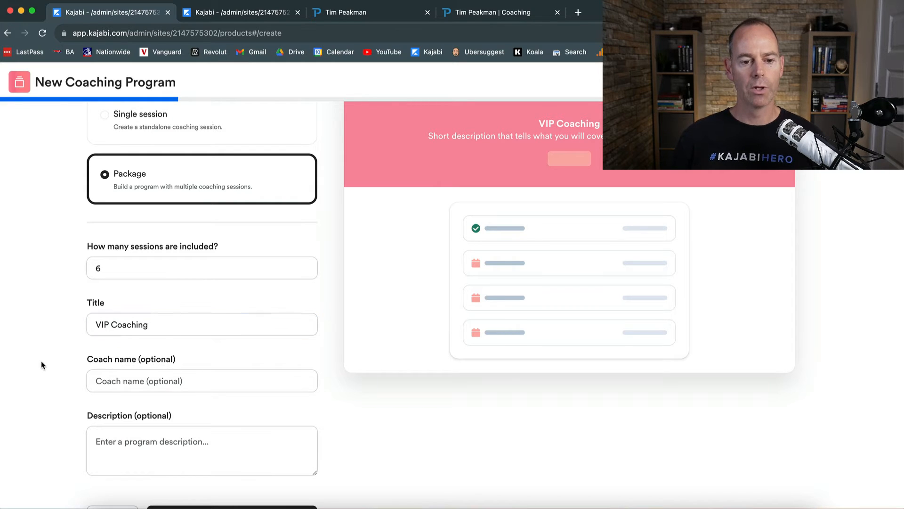
- Enter the coach's name and the description 'Kajabi Coaching', then continue to scheduling
left_click(111, 379)
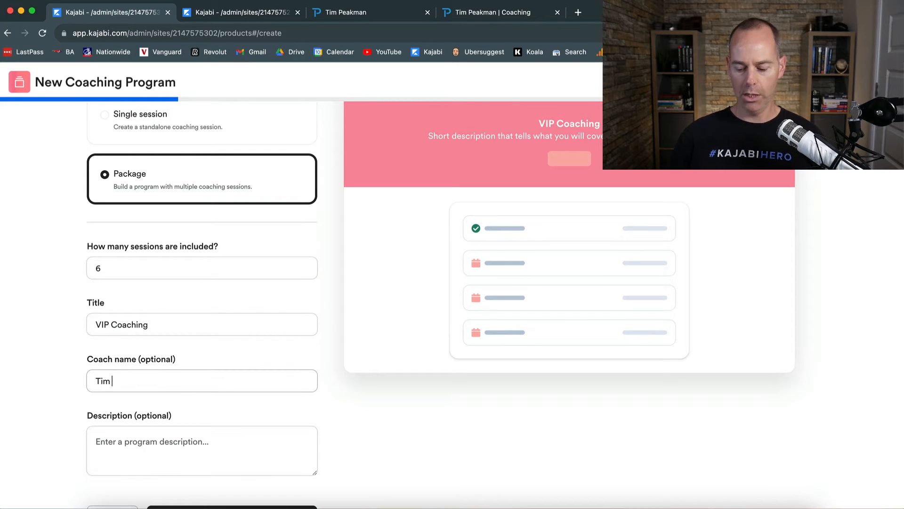
left_click(71, 429)
left_click(98, 440)
scroll(111, 444, "down", 1)
type("Kajabi C")
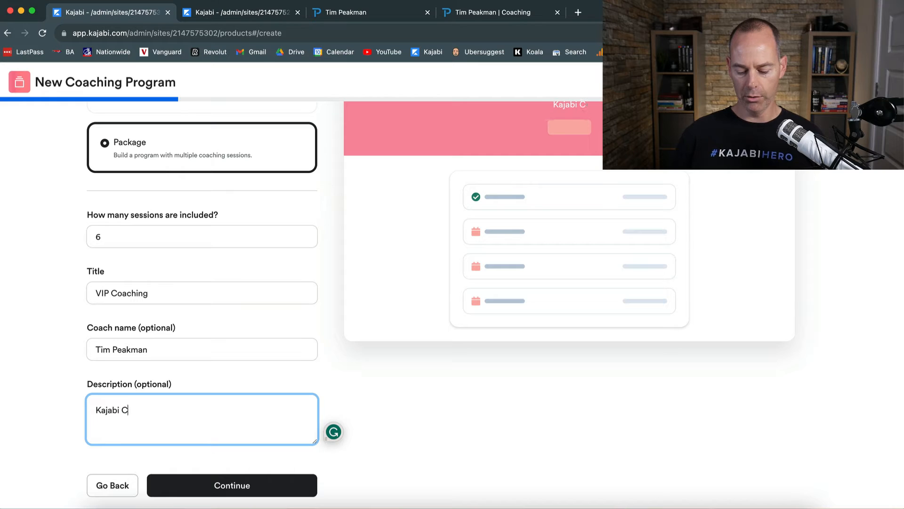
type("oaching")
left_click(81, 454)
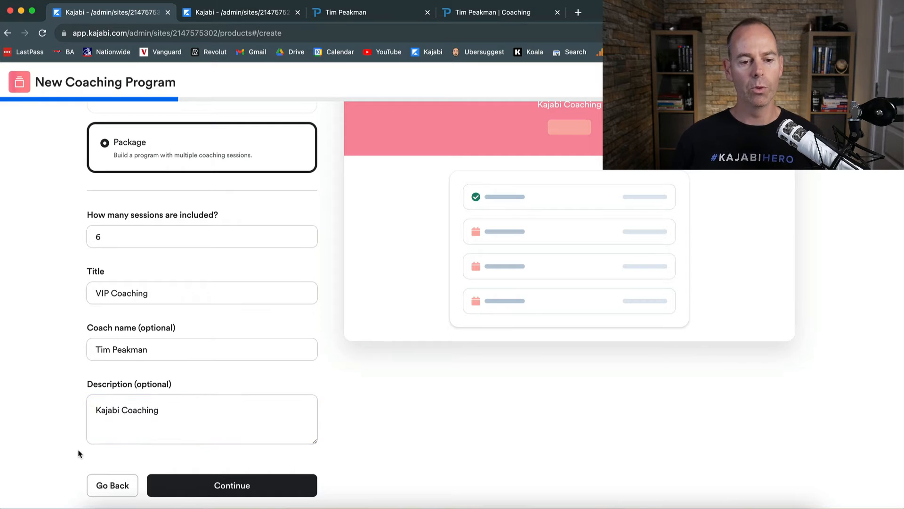
left_click(225, 483)
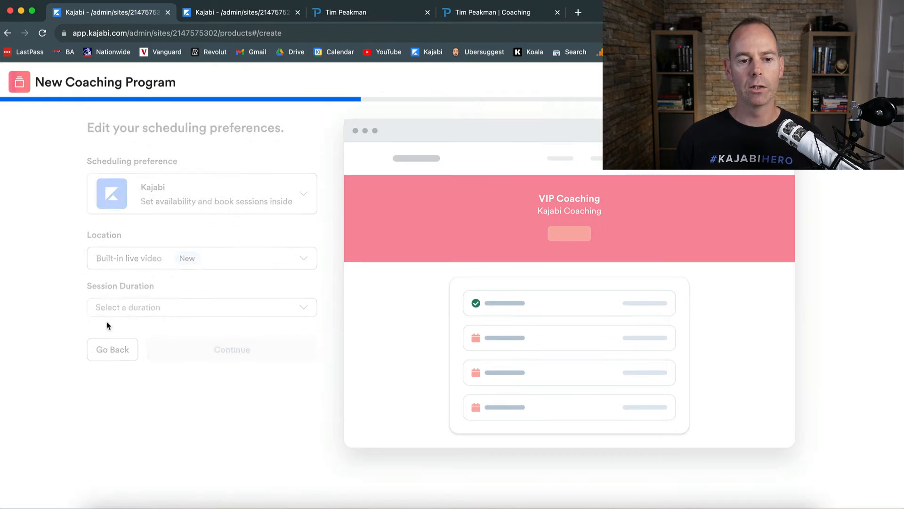
- Book sessions inside Kajabi via built-in live video, 60 minutes each, and continue
left_click(219, 209)
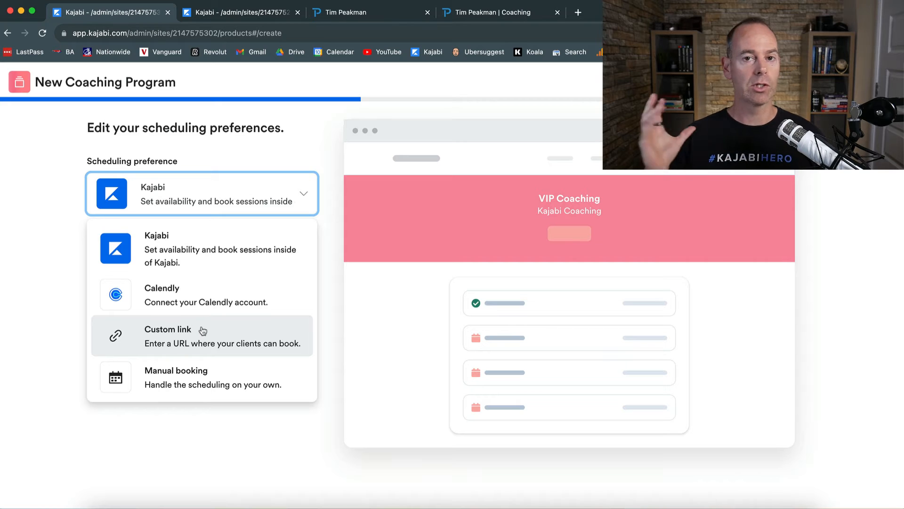
left_click(196, 256)
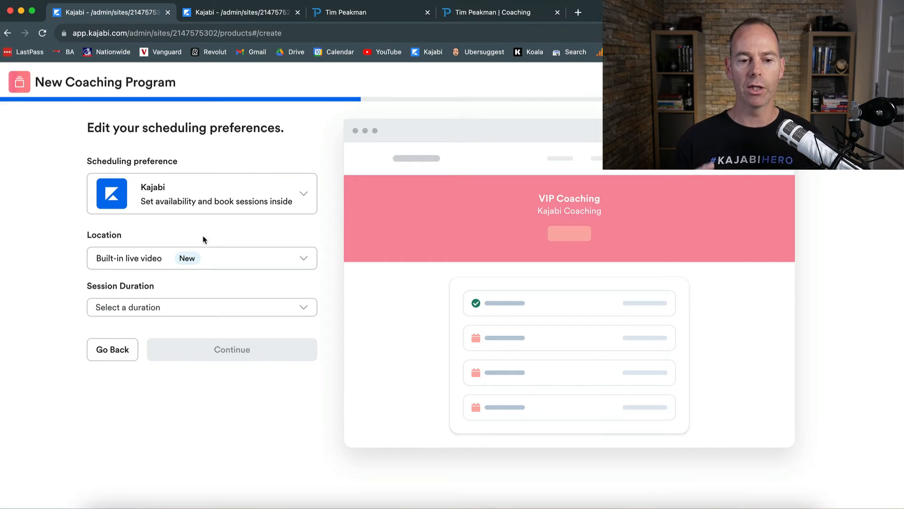
left_click(222, 262)
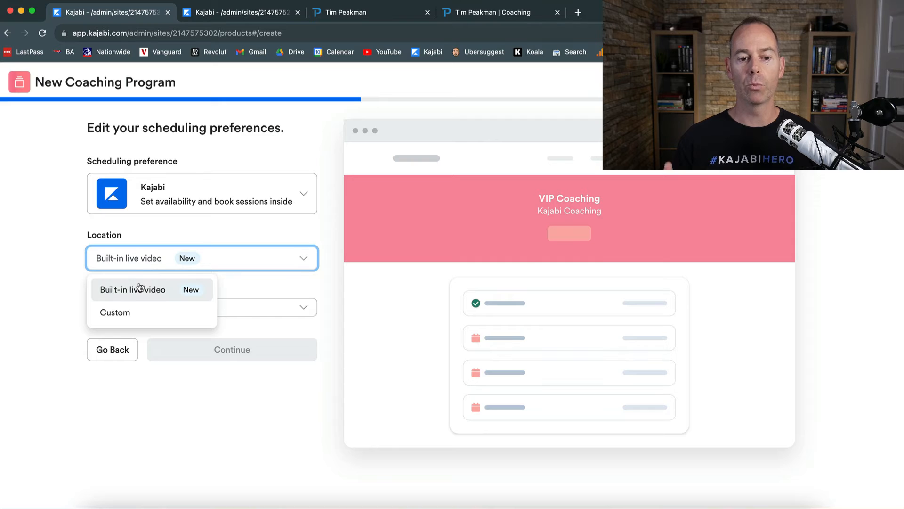
left_click(139, 288)
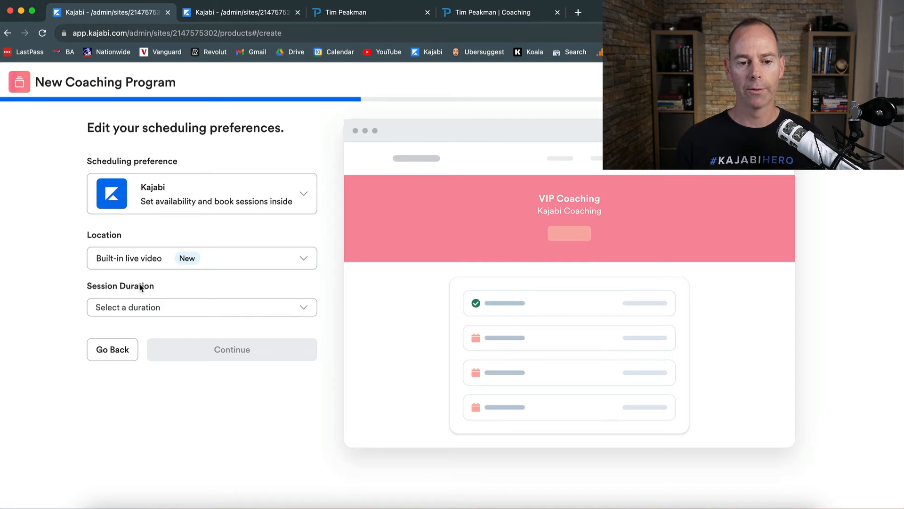
left_click(157, 305)
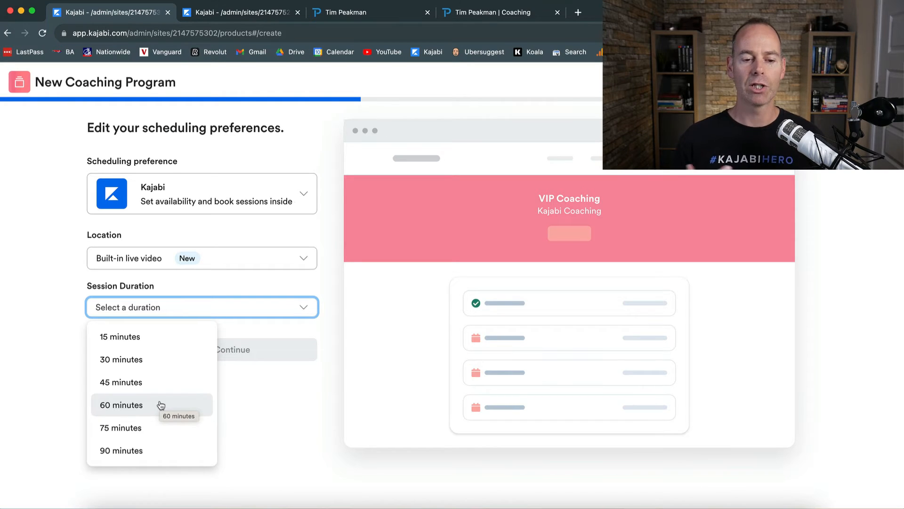
left_click(149, 408)
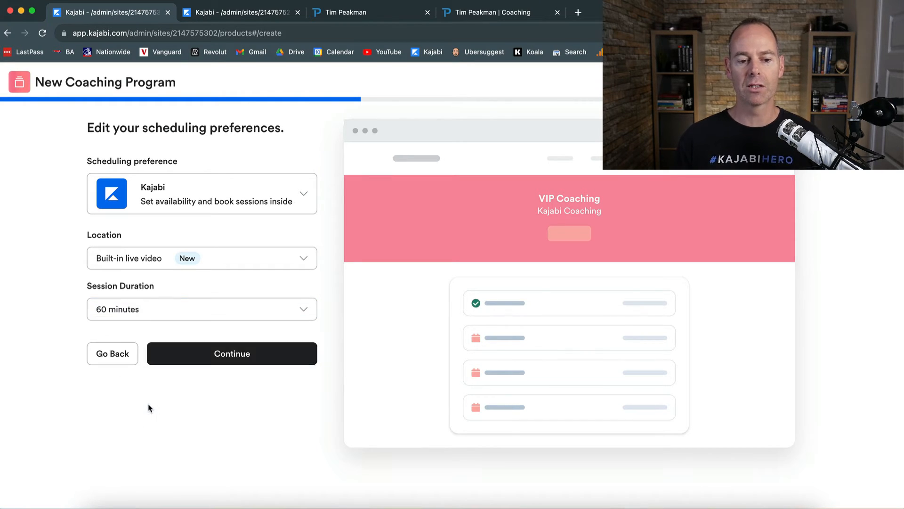
left_click(230, 358)
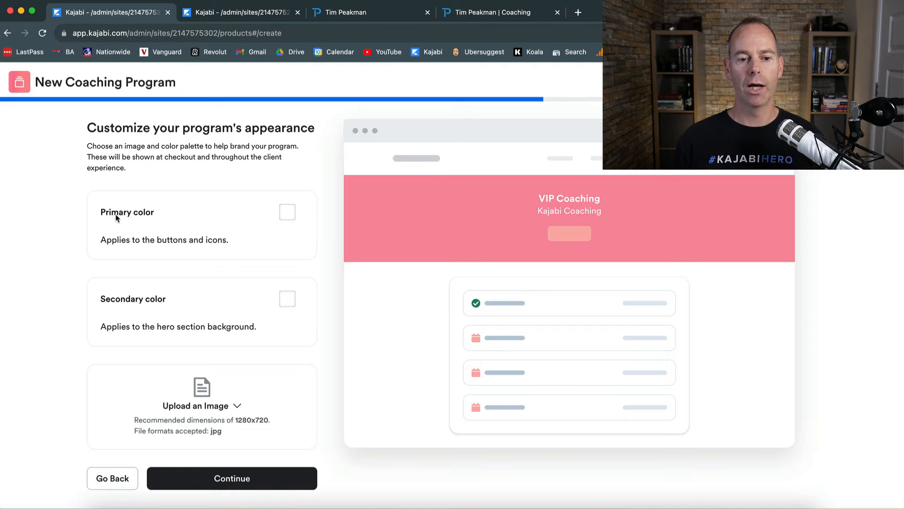
- Set the primary colour to blue and the secondary colour to light grey
left_click(287, 212)
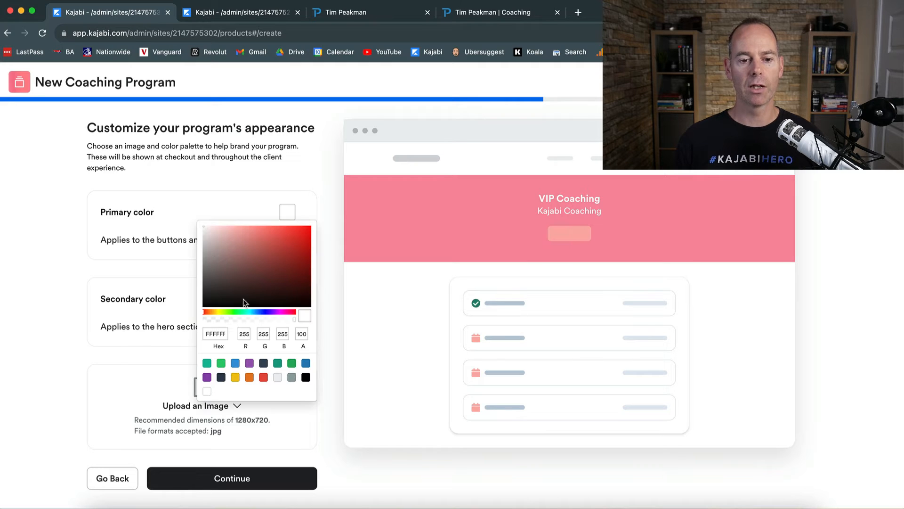
left_click(235, 363)
left_click(170, 310)
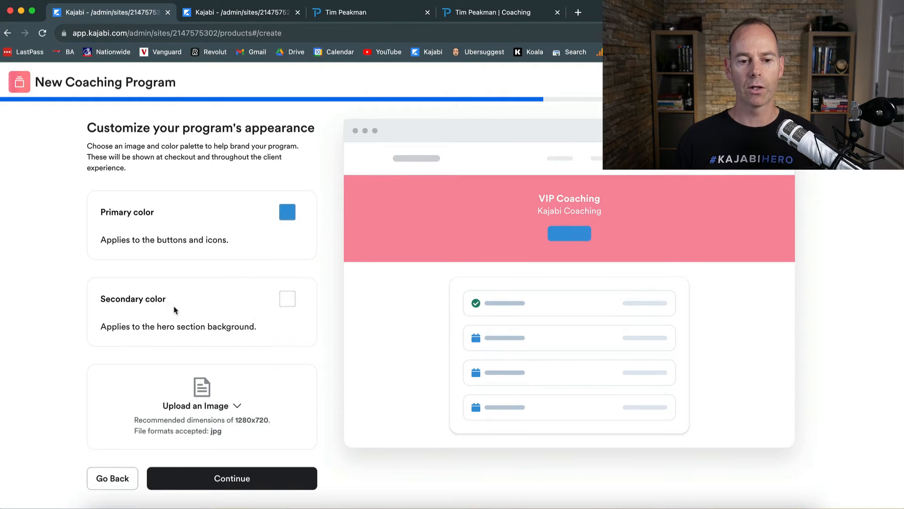
left_click(288, 300)
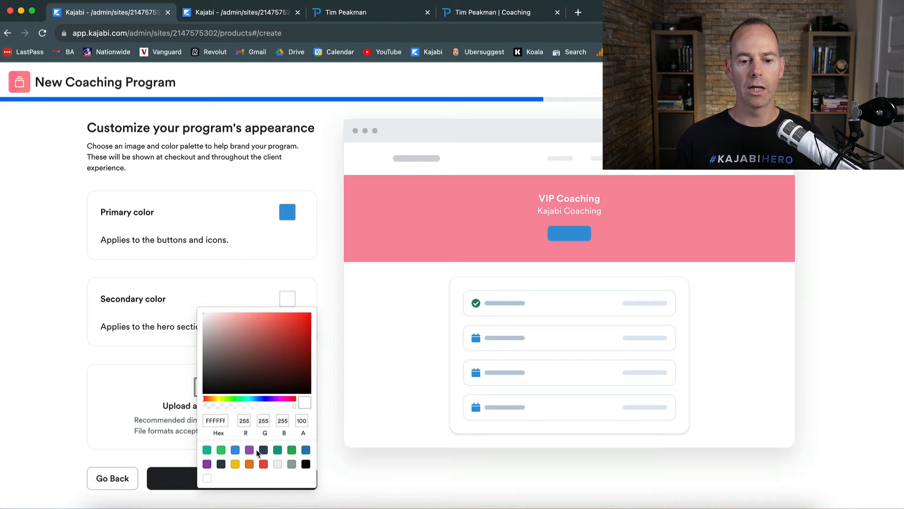
left_click(279, 465)
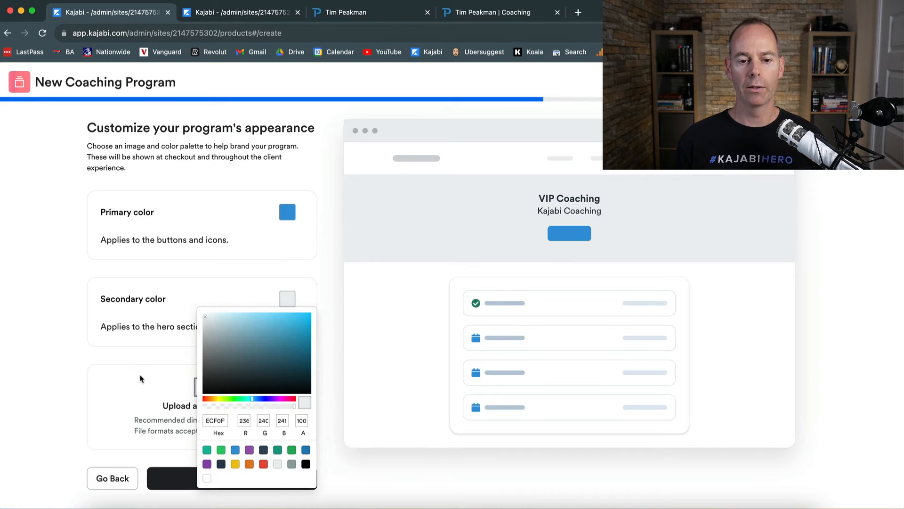
left_click(123, 367)
- Upload the Logo Black Background image as the program image and continue to pricing
left_click(238, 406)
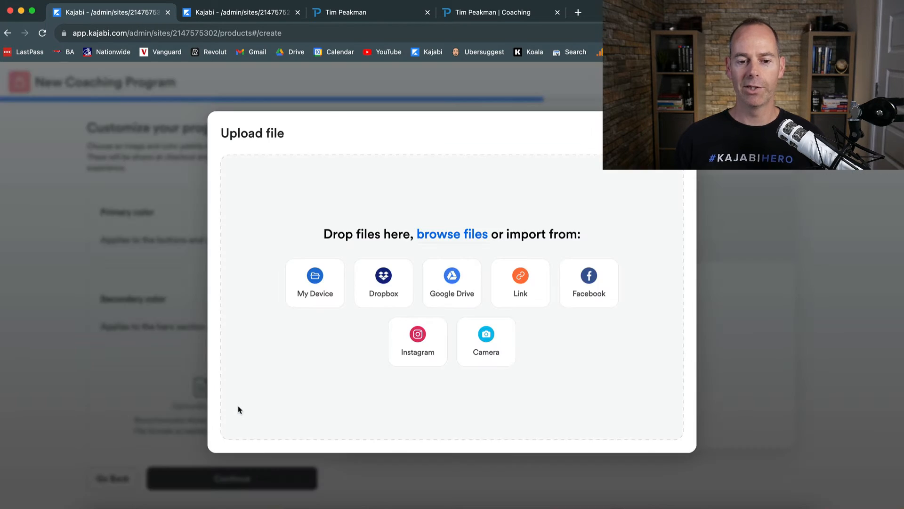
left_click(295, 295)
double_click(535, 112)
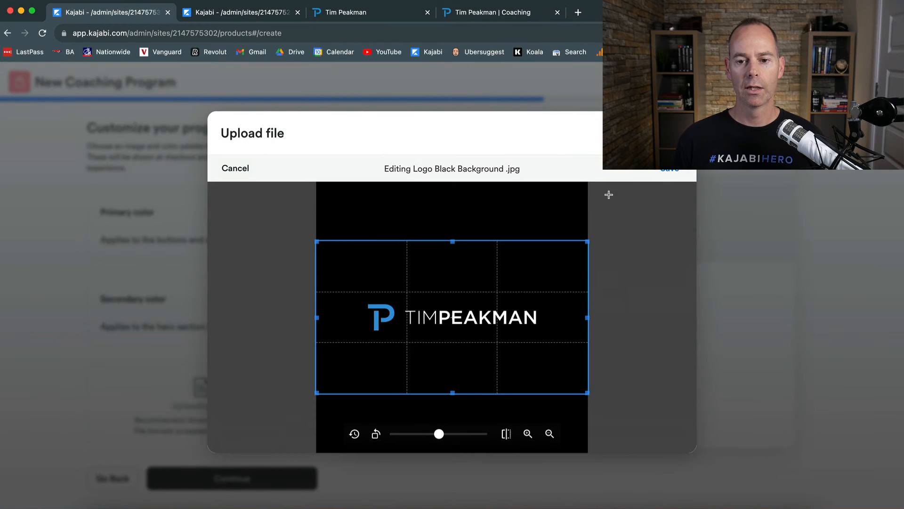
left_click(673, 171)
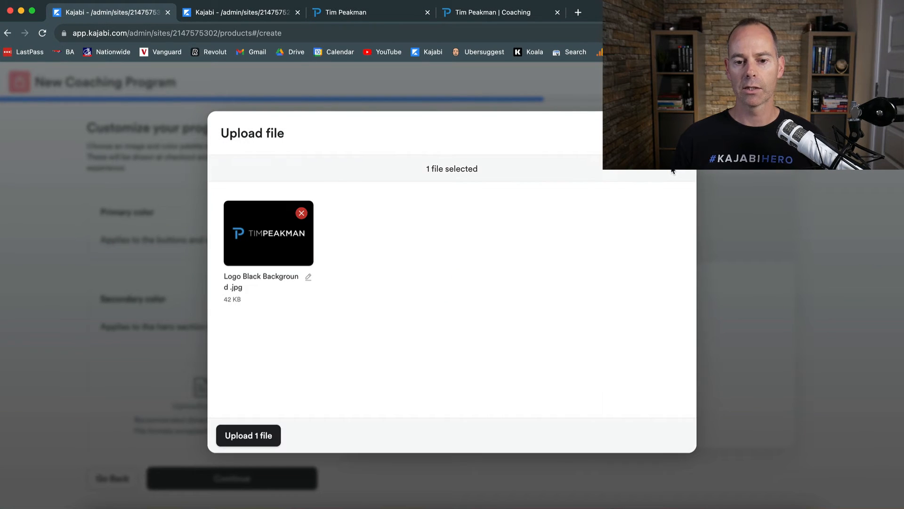
left_click(244, 435)
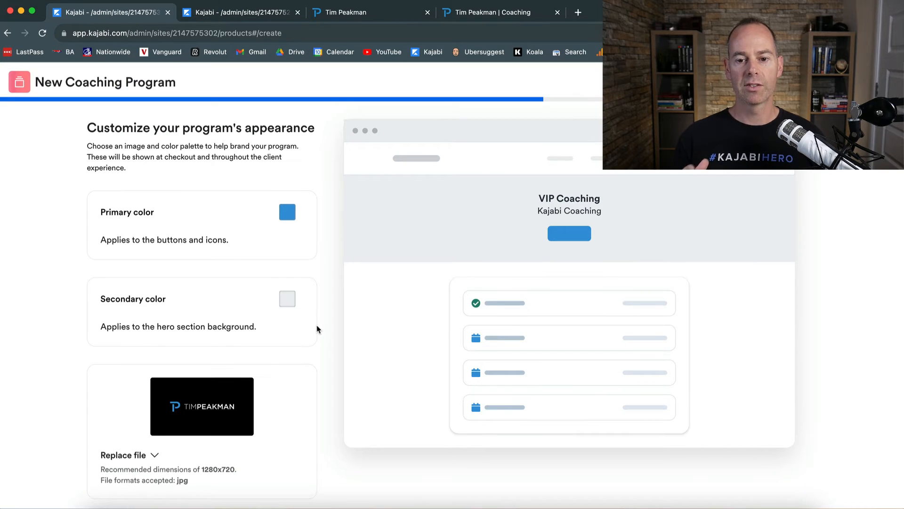
scroll(324, 337, "down", 2)
left_click(227, 482)
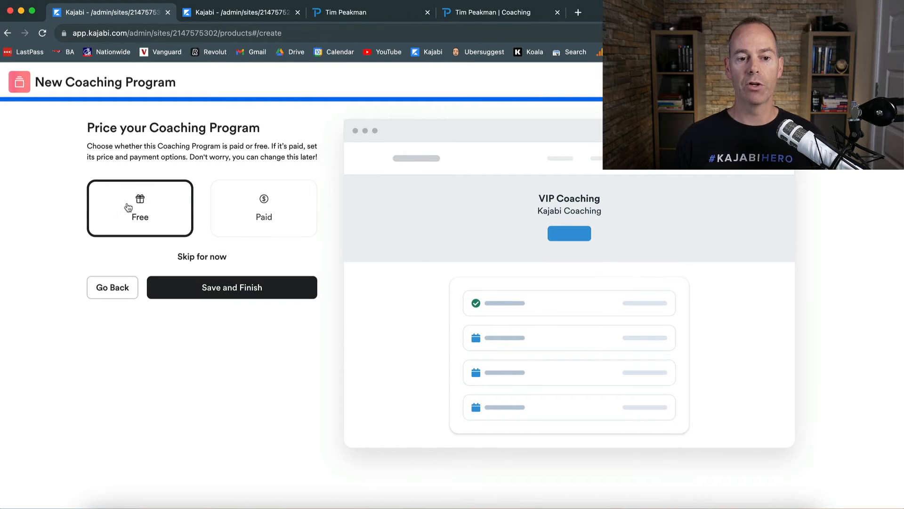
- Save and finish the VIP Coaching program from the pricing step
left_click(228, 288)
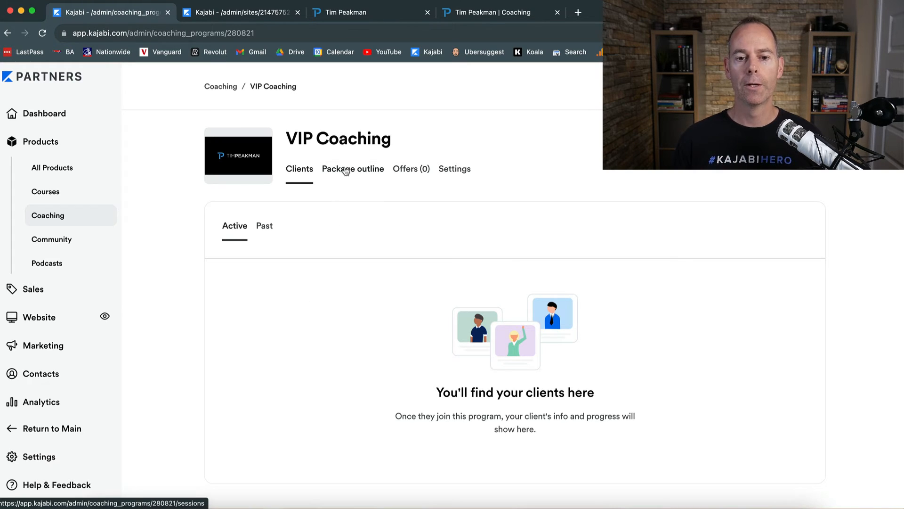
- Review the package outline's Sessions 1–6, then view the single free VIP Coaching offer
left_click(345, 170)
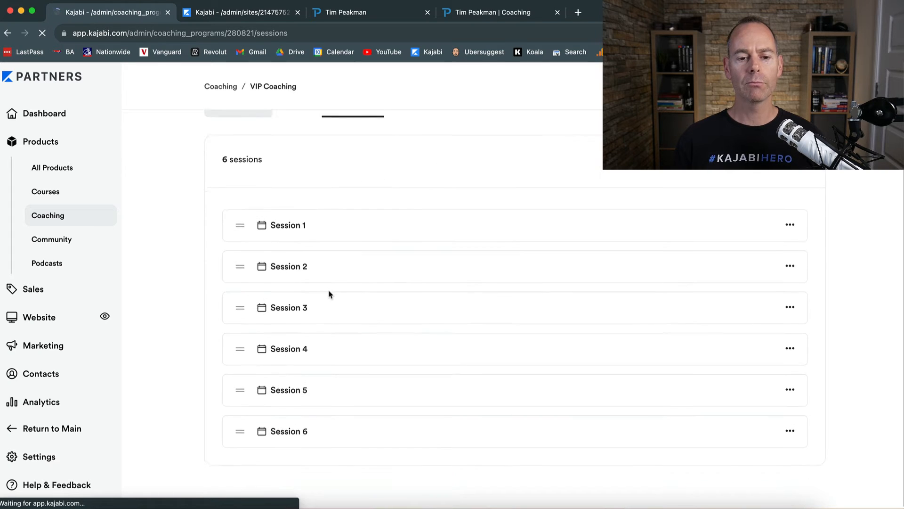
scroll(329, 294, "down", 2)
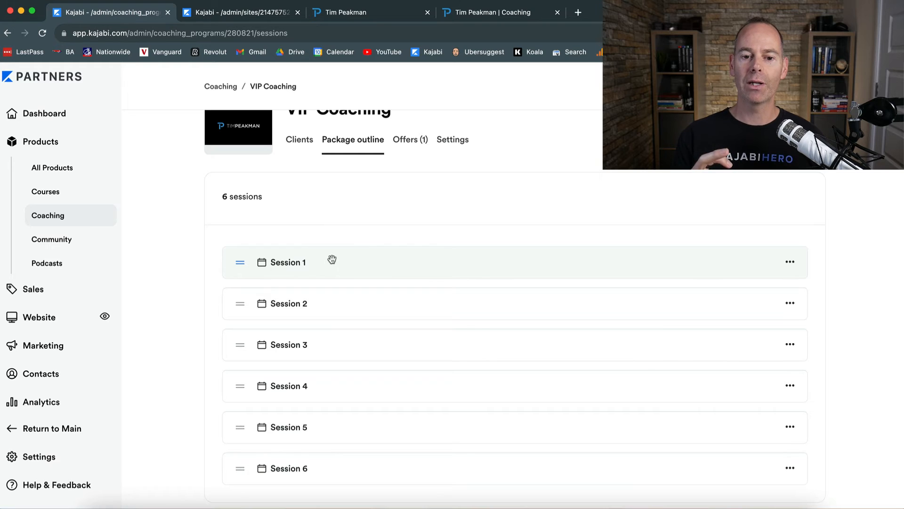
scroll(332, 259, "down", 1)
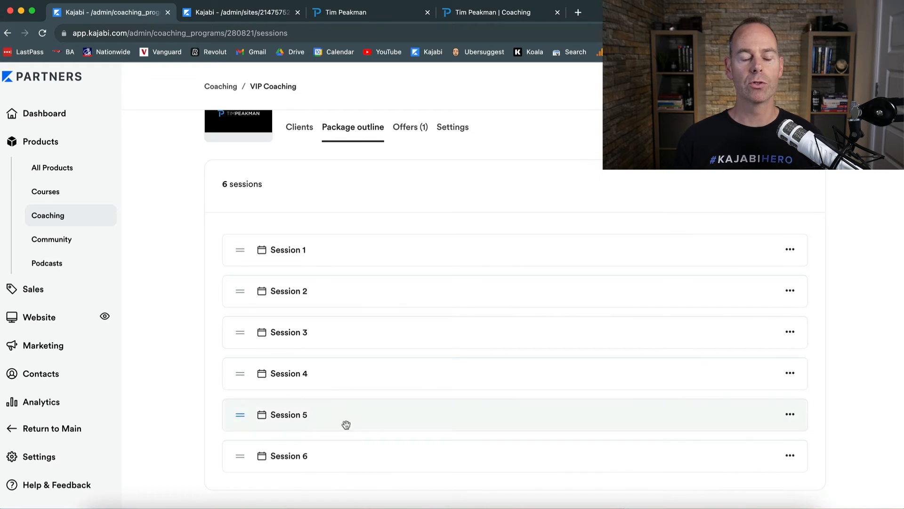
scroll(347, 257, "up", 3)
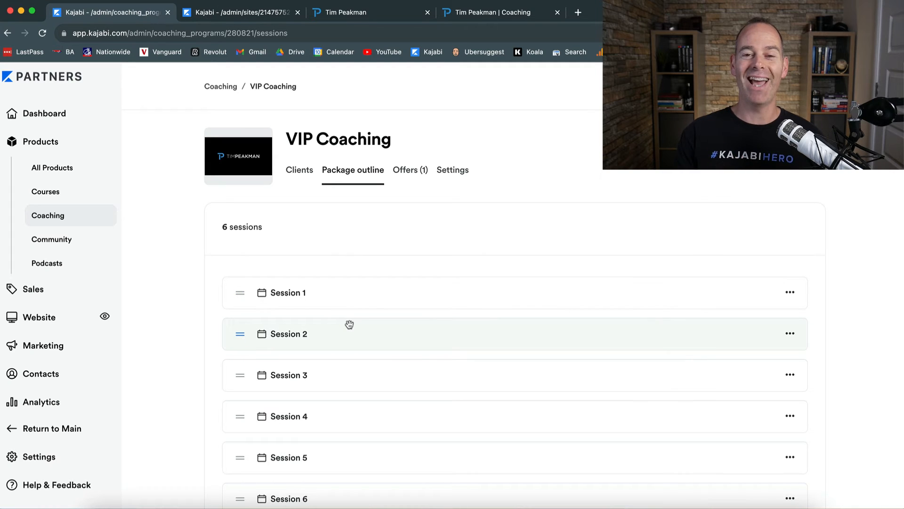
left_click(409, 172)
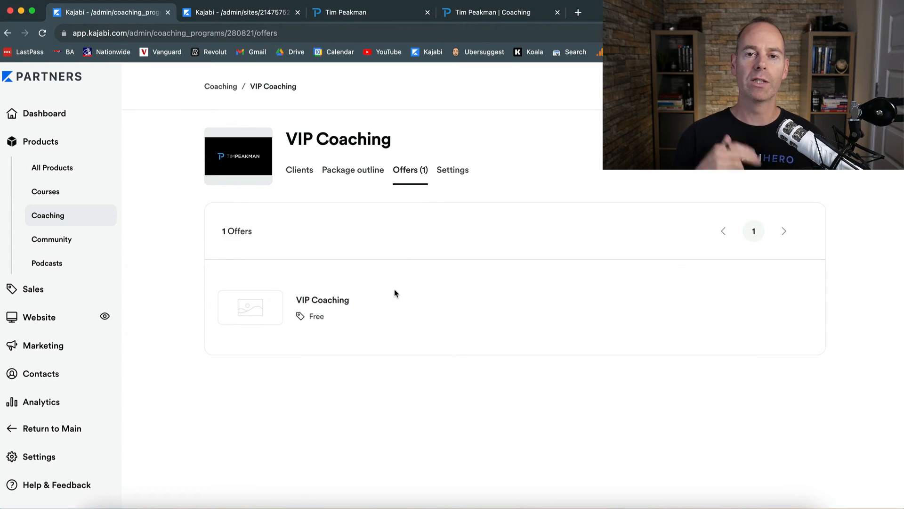
- In coaching availability, add a second Monday slot of 8:00am to 12:00pm
left_click(451, 175)
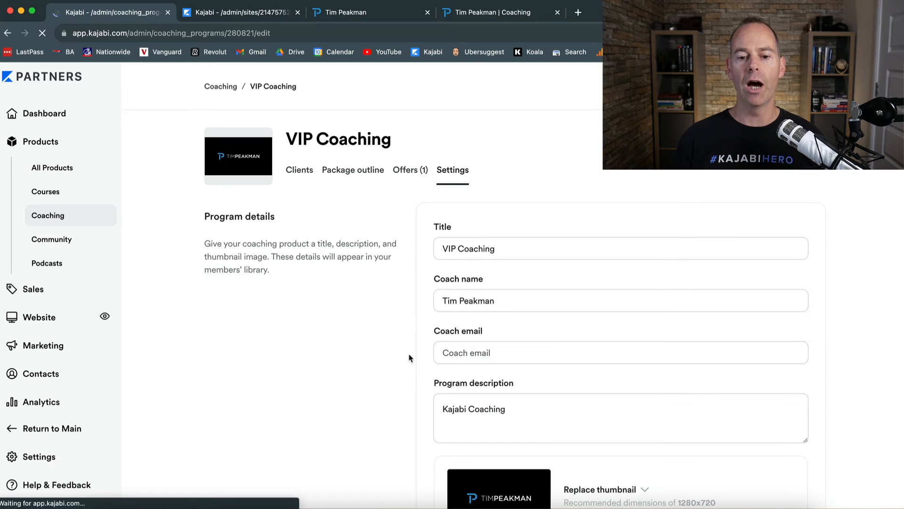
scroll(403, 372, "down", 5)
scroll(403, 372, "down", 5)
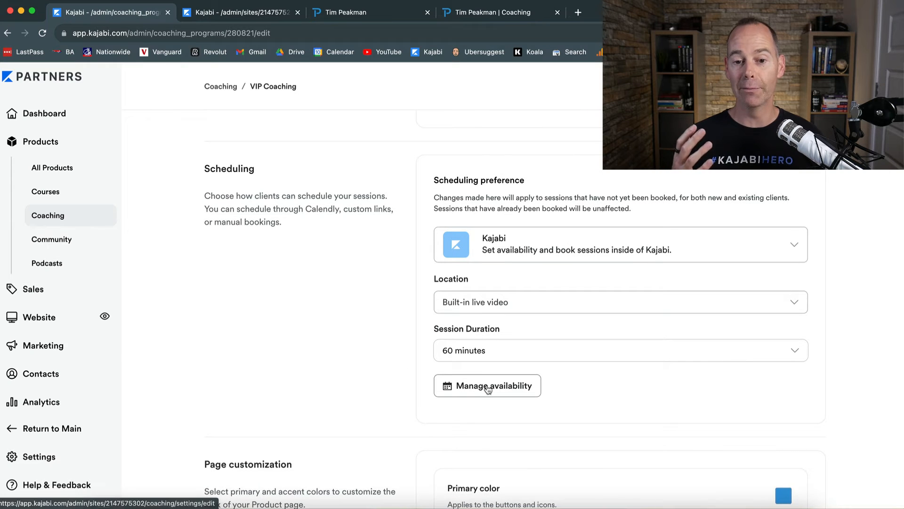
left_click(489, 386)
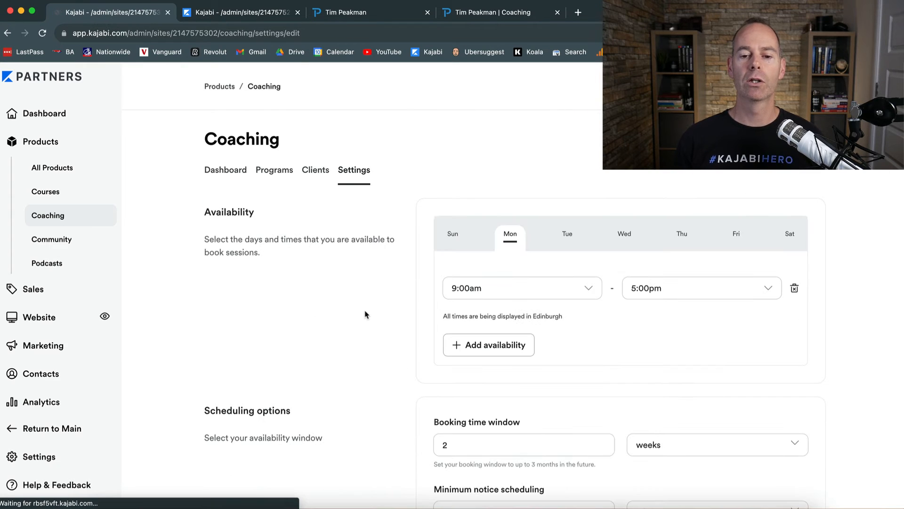
scroll(392, 346, "down", 2)
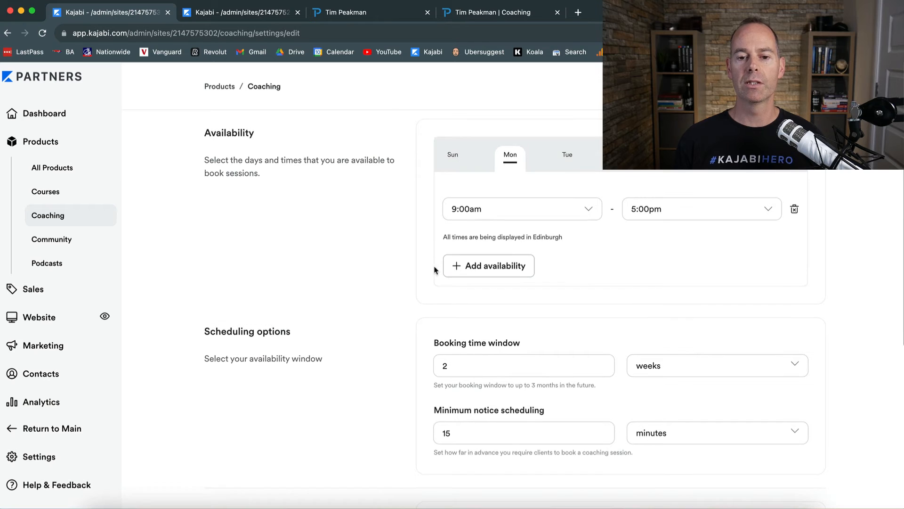
left_click(566, 155)
key("Right")
left_click(509, 160)
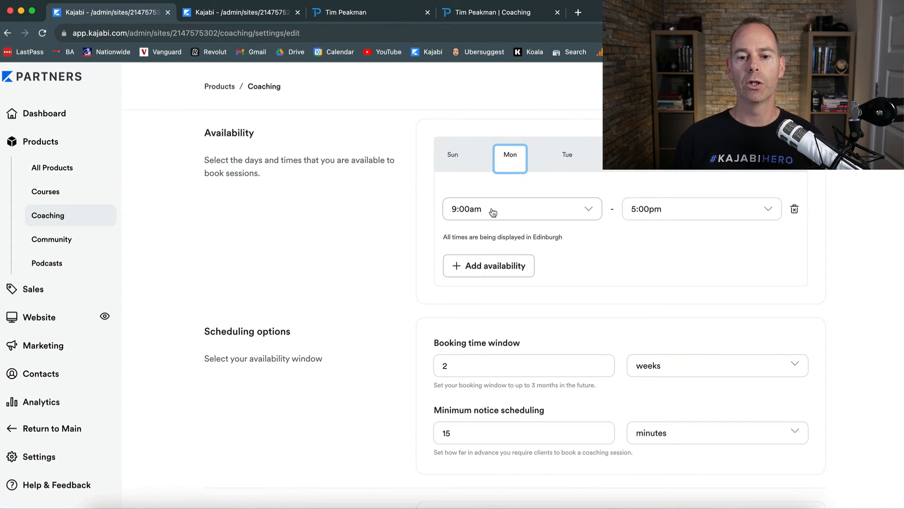
left_click(508, 266)
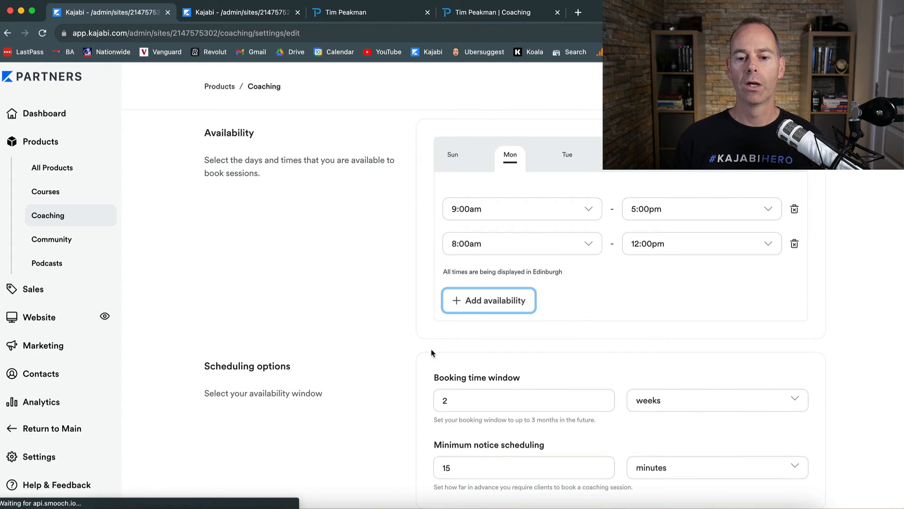
- Look over the availability settings and return to the Coaching dashboard
scroll(422, 373, "down", 3)
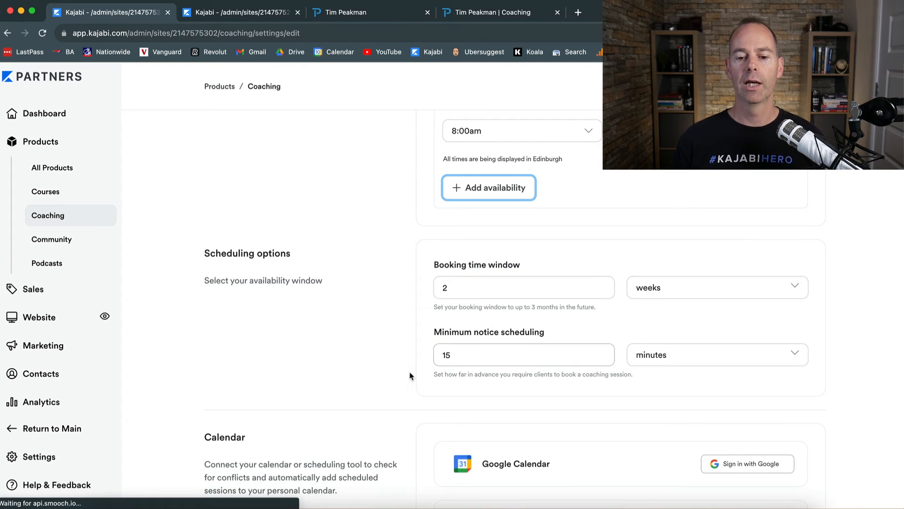
scroll(409, 375, "down", 2)
scroll(409, 377, "down", 5)
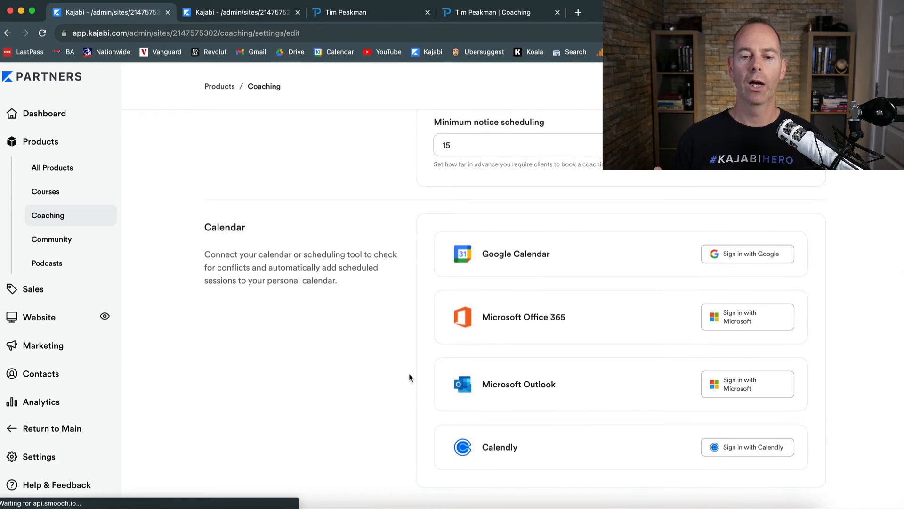
scroll(410, 376, "up", 10)
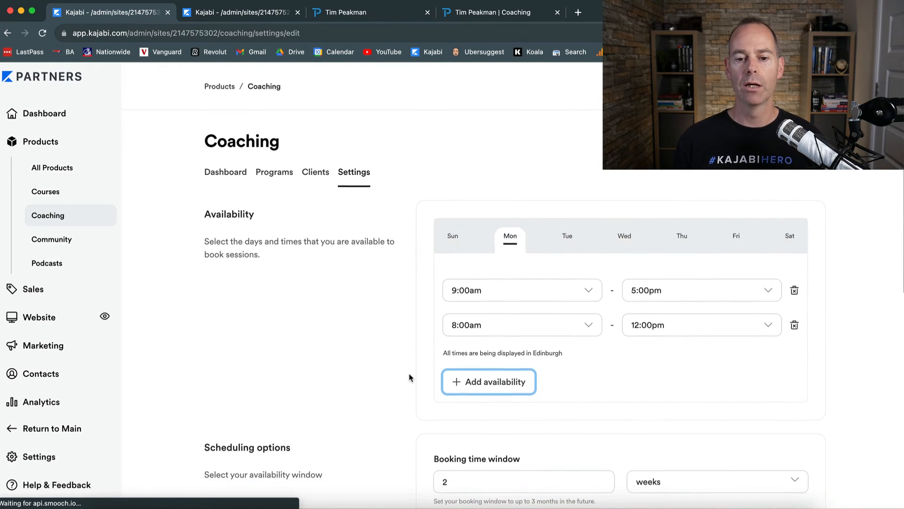
left_click(244, 174)
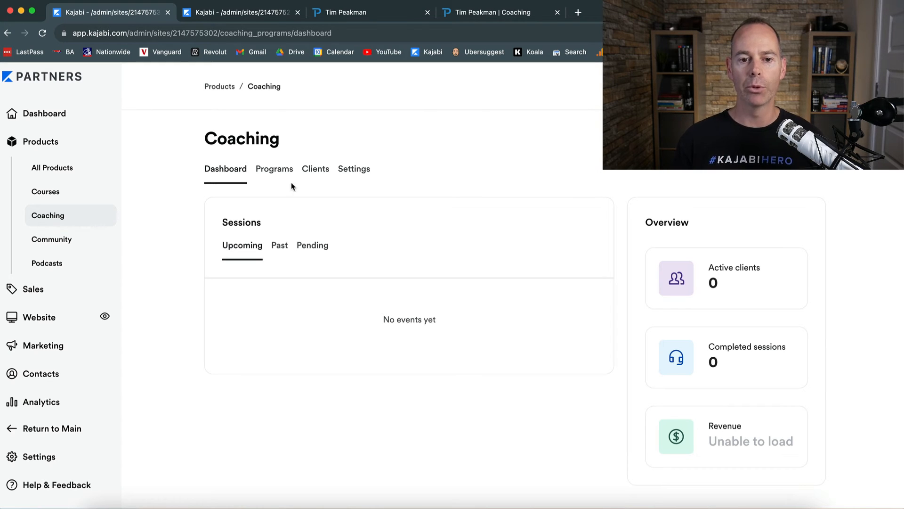
- Browse the Coaching Dashboard, Programs, Clients and Settings tabs, then open VIP Coaching's options
left_click(279, 170)
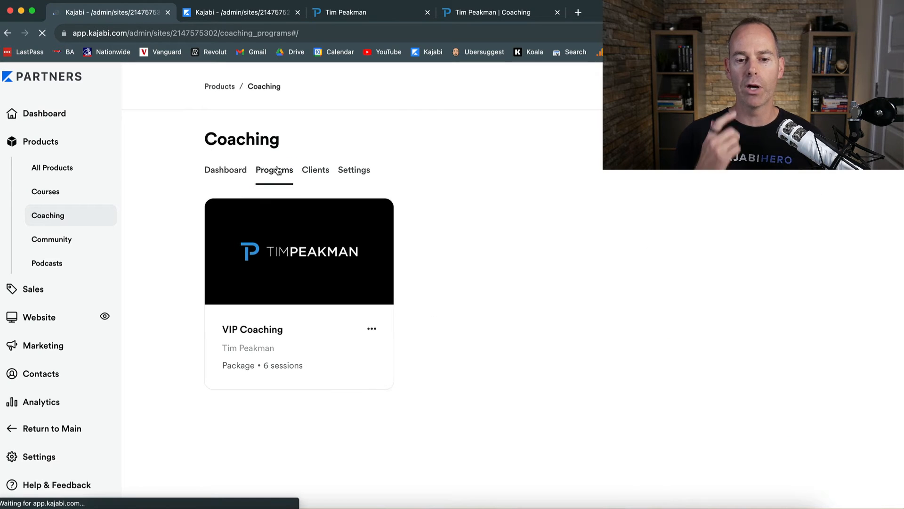
left_click(312, 171)
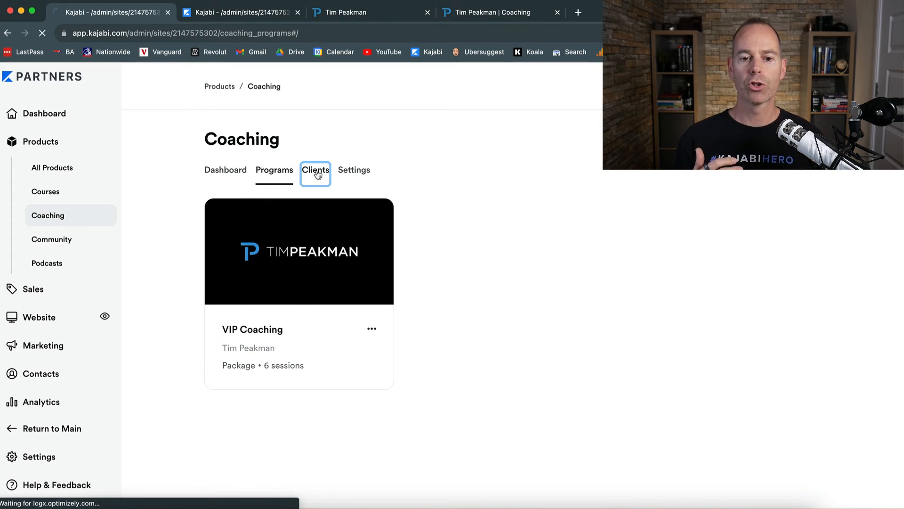
left_click(354, 173)
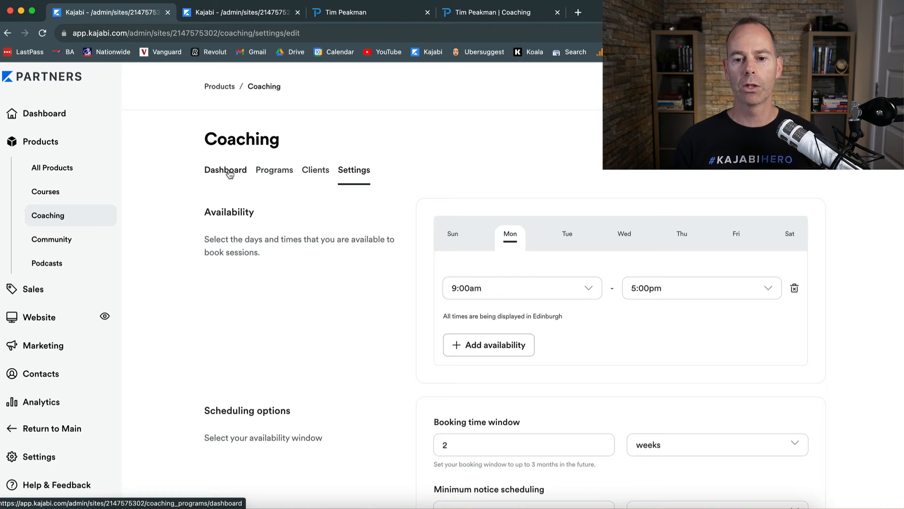
left_click(230, 174)
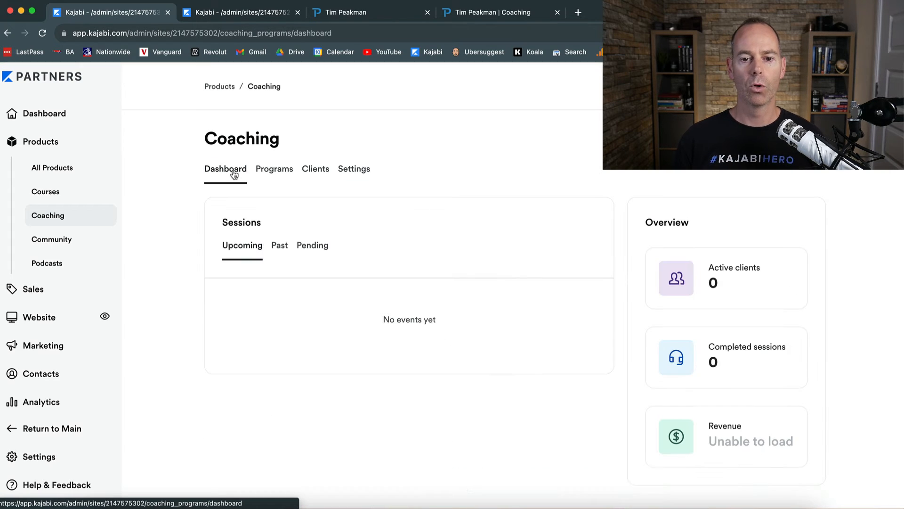
left_click(285, 176)
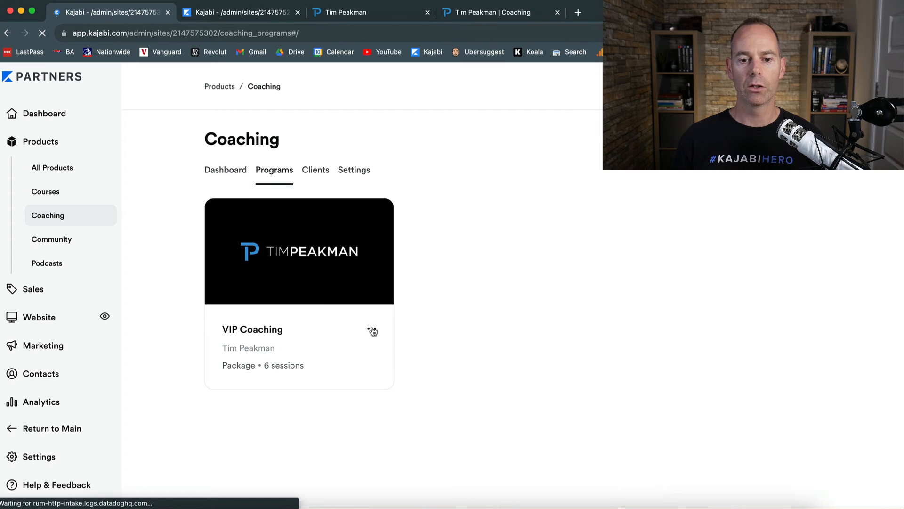
left_click(371, 329)
- Preview VIP Coaching's Session 1 booking page, then return to the admin Programs list
left_click(284, 382)
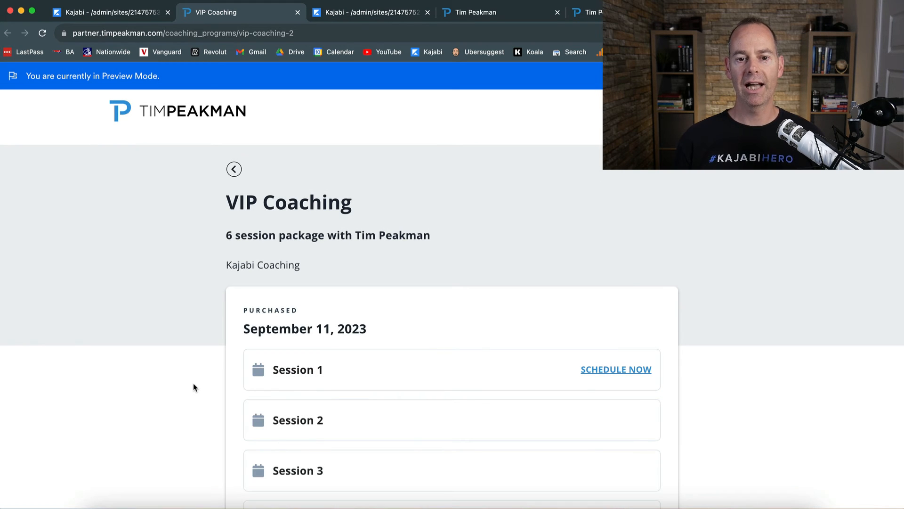
scroll(193, 386, "down", 2)
scroll(193, 387, "down", 1)
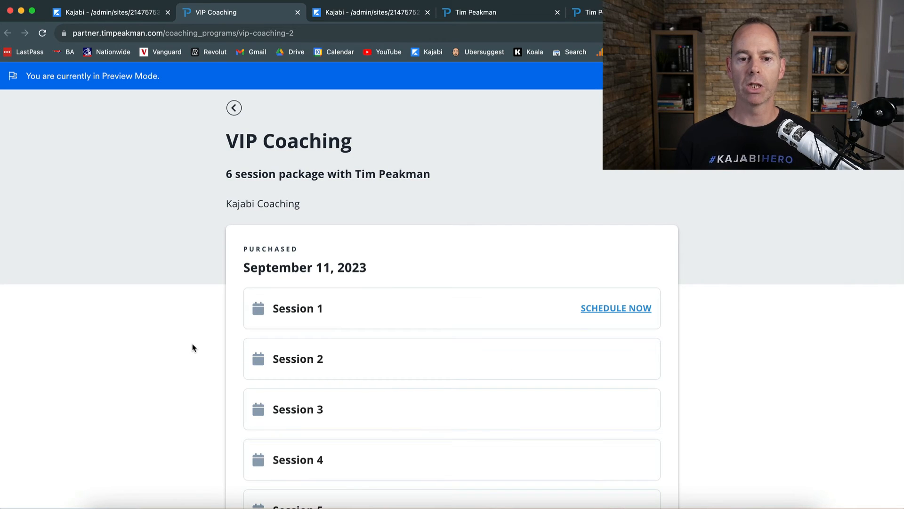
scroll(192, 348, "down", 1)
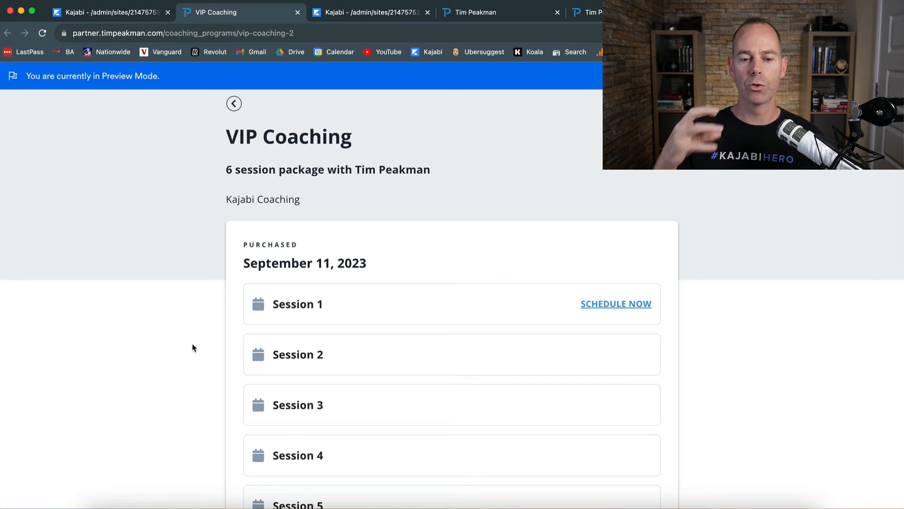
left_click(307, 311)
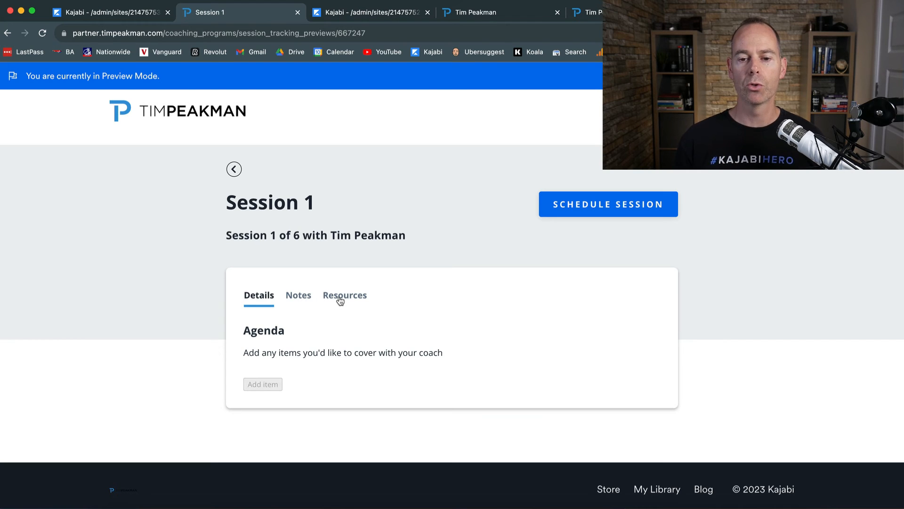
left_click(611, 208)
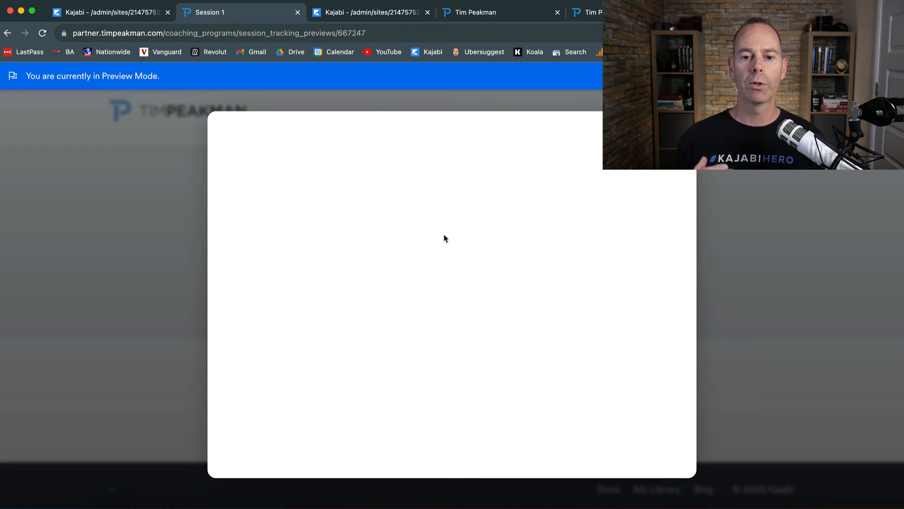
left_click(348, 14)
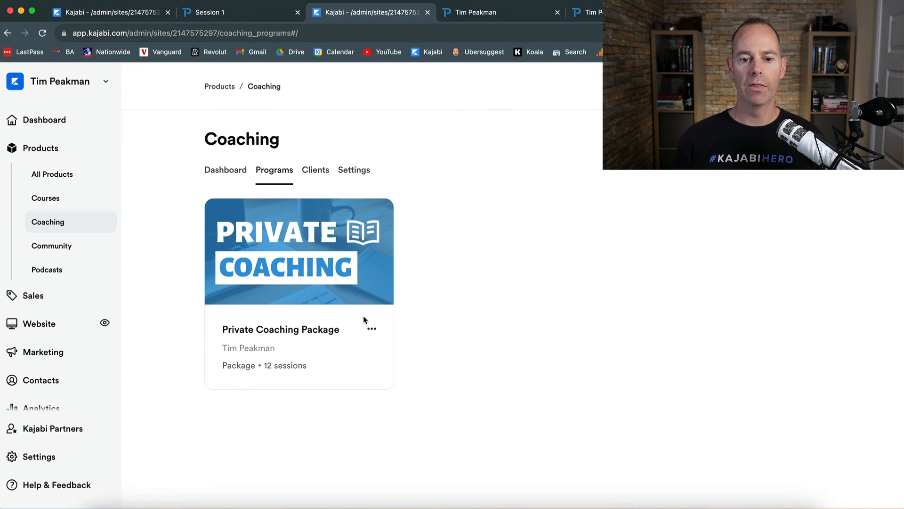
- Open the Private Coaching Package in the member product library and browse its 12 sessions
left_click(372, 329)
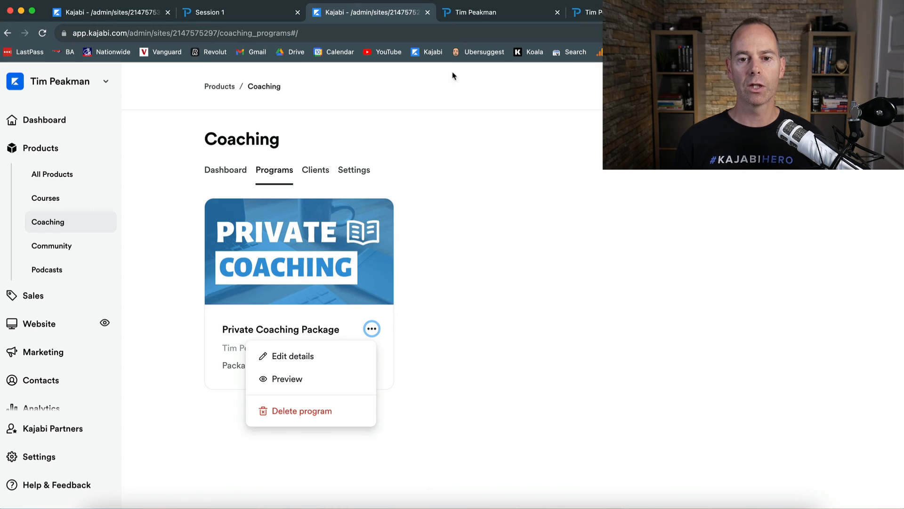
left_click(482, 17)
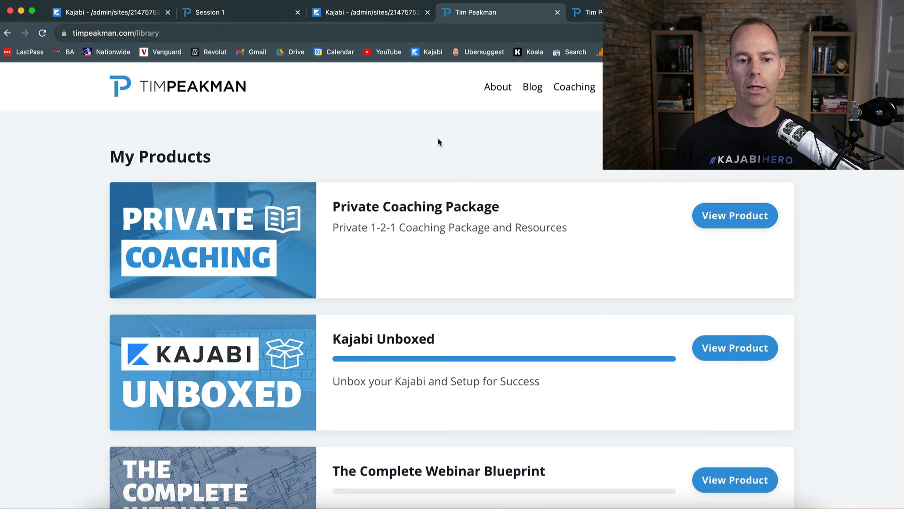
left_click(746, 221)
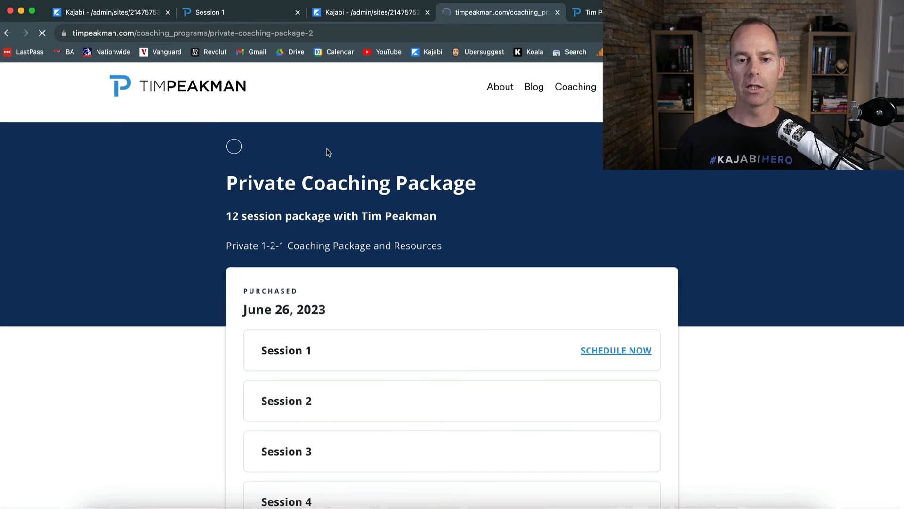
scroll(184, 376, "down", 4)
scroll(184, 375, "down", 8)
scroll(185, 375, "up", 10)
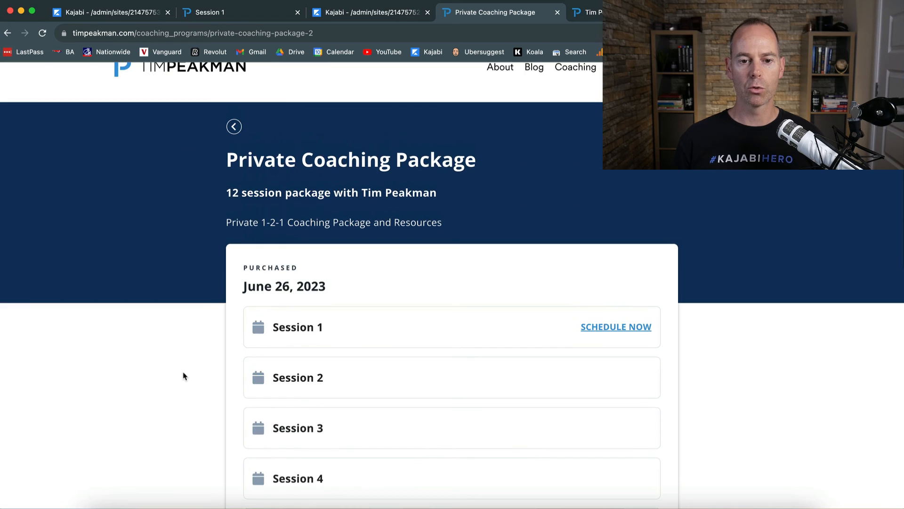
scroll(210, 358, "up", 1)
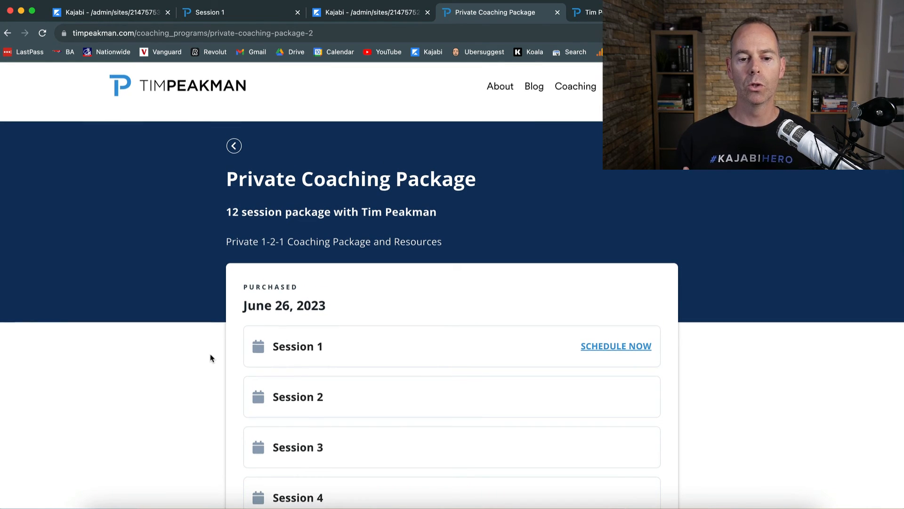
scroll(210, 358, "down", 8)
scroll(210, 358, "up", 4)
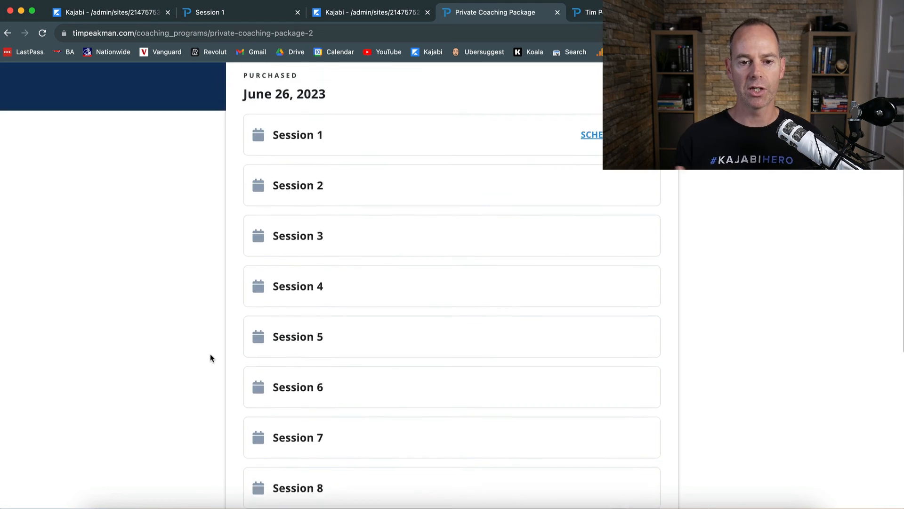
scroll(210, 358, "up", 5)
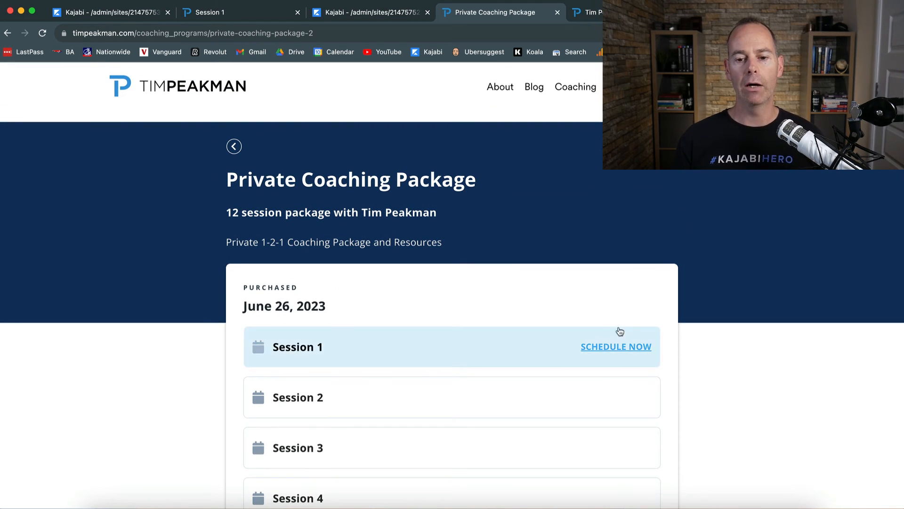
- Preview Session 1's shared notes and resources, then bring up the live coaching sales page
left_click(604, 346)
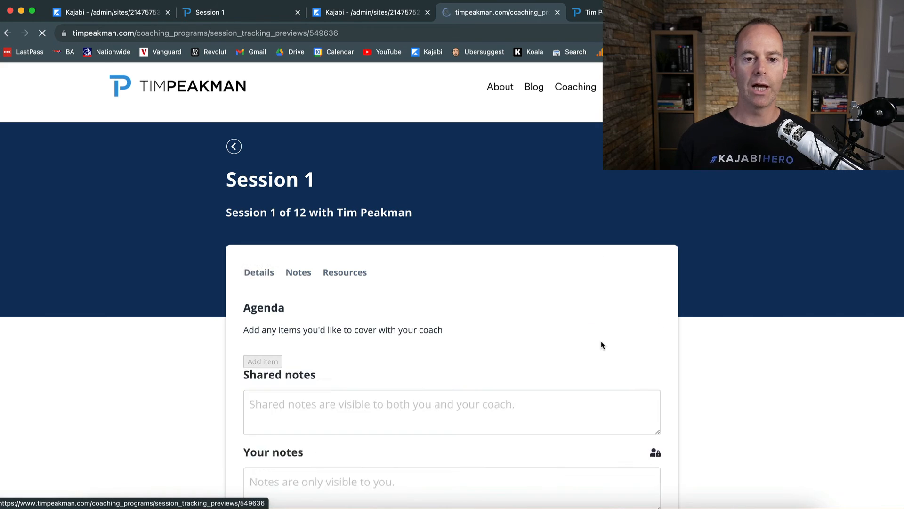
left_click(300, 277)
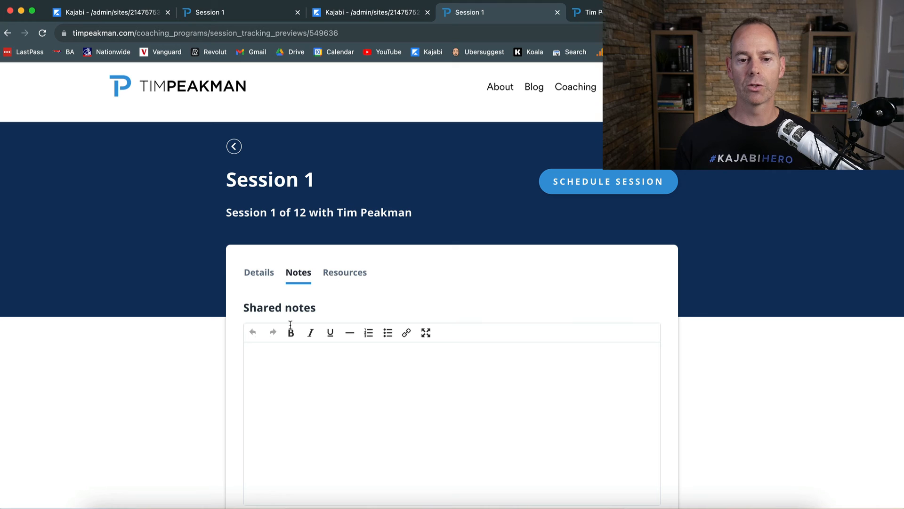
scroll(231, 363, "down", 5)
scroll(230, 363, "up", 5)
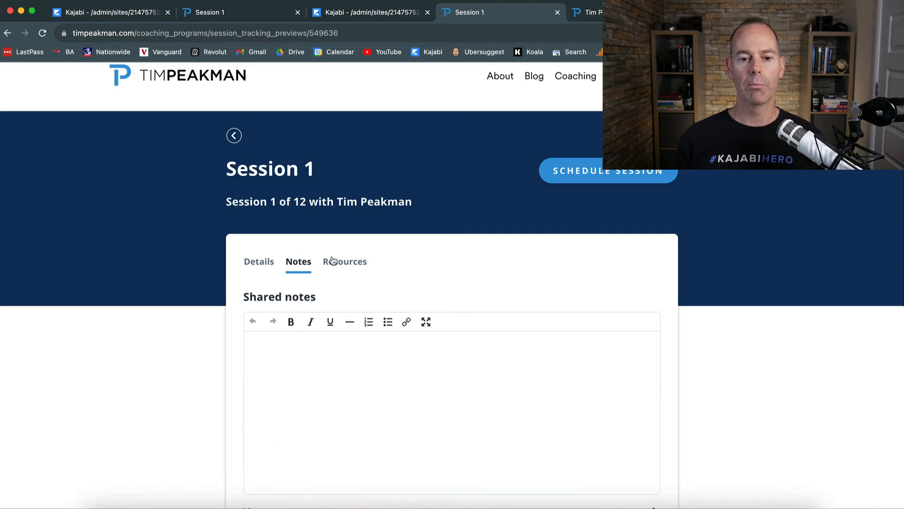
left_click(342, 261)
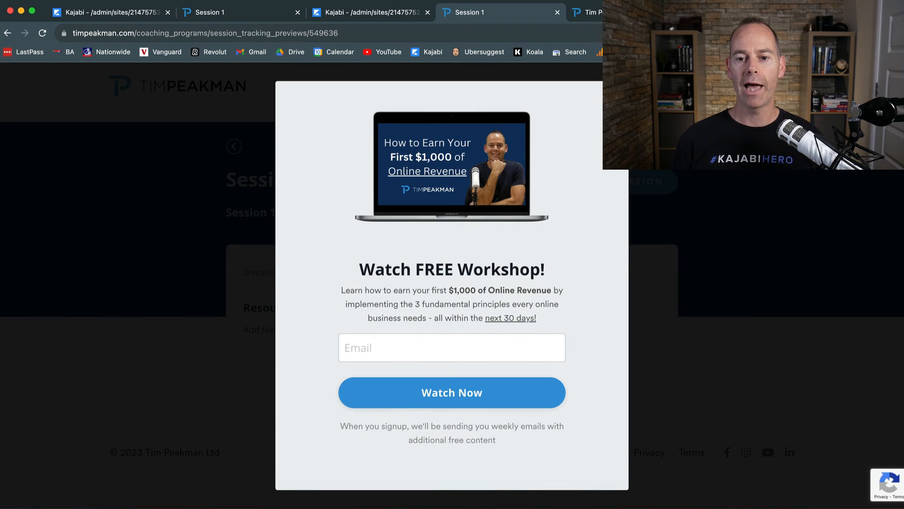
left_click(617, 93)
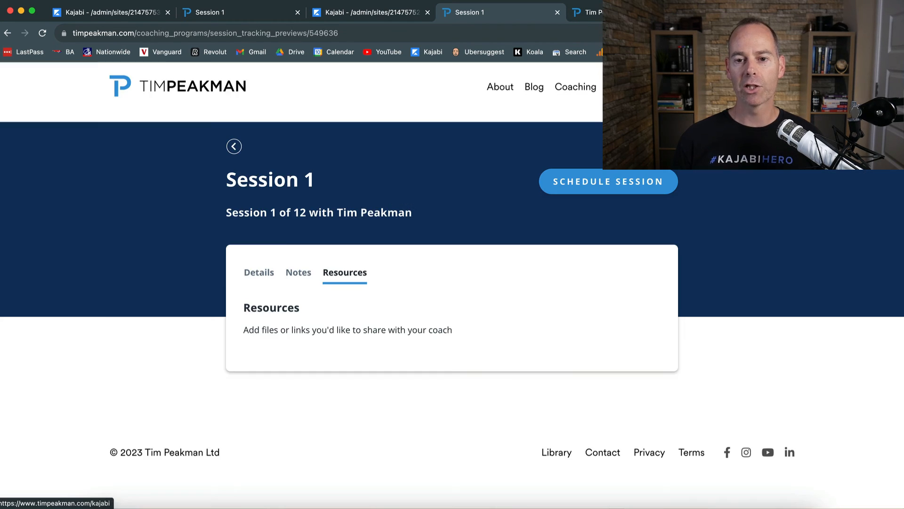
left_click(622, 13)
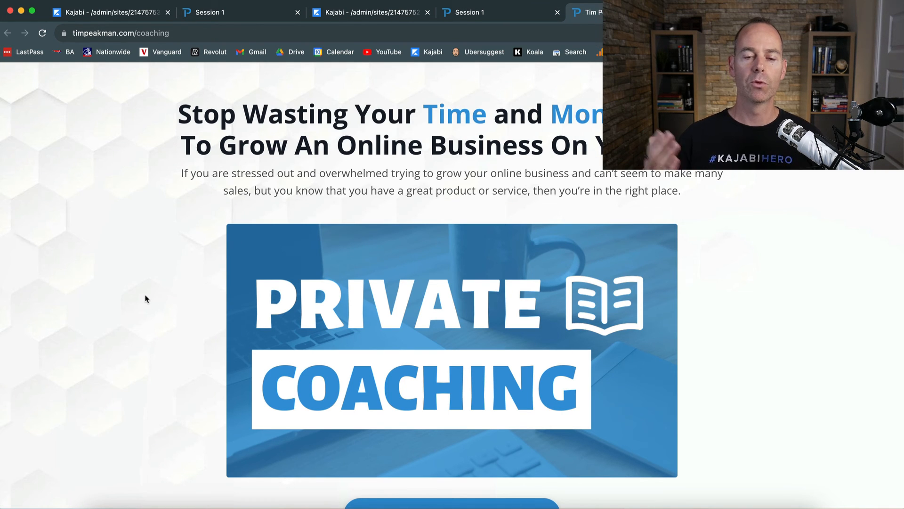
- Apply from the coaching sales page and review the form down to the business-size and commitment questions
scroll(146, 298, "down", 6)
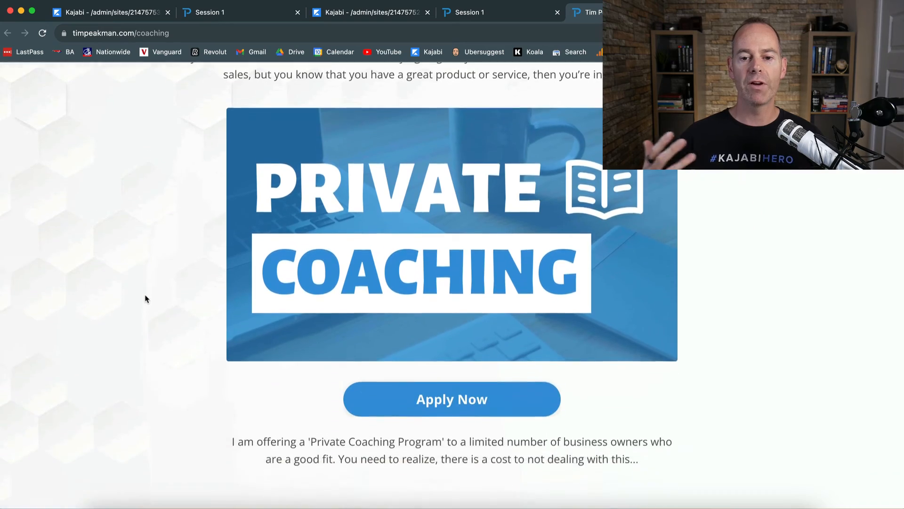
scroll(146, 299, "down", 10)
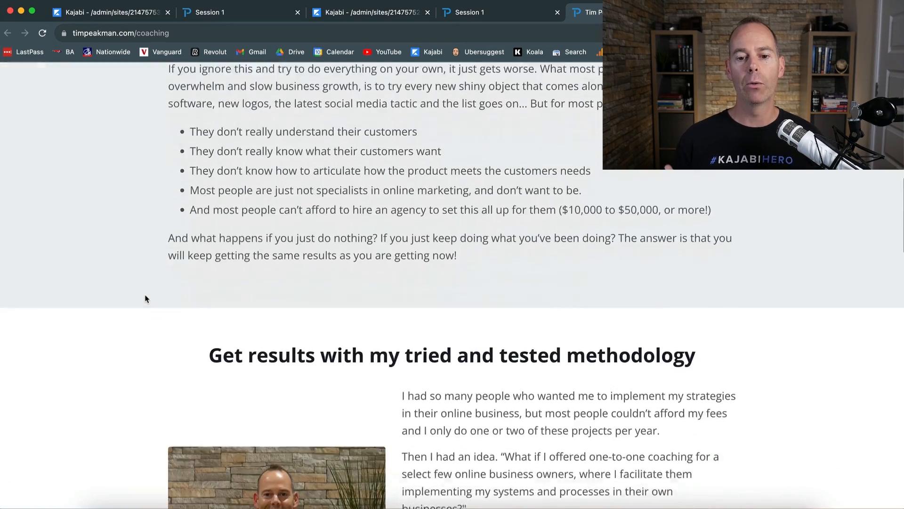
scroll(146, 298, "up", 13)
scroll(146, 299, "up", 3)
scroll(146, 299, "down", 1)
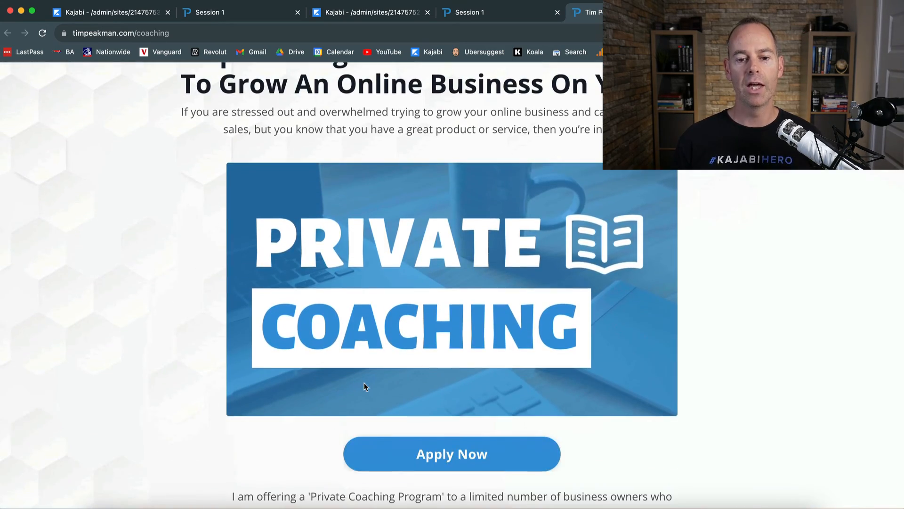
left_click(451, 454)
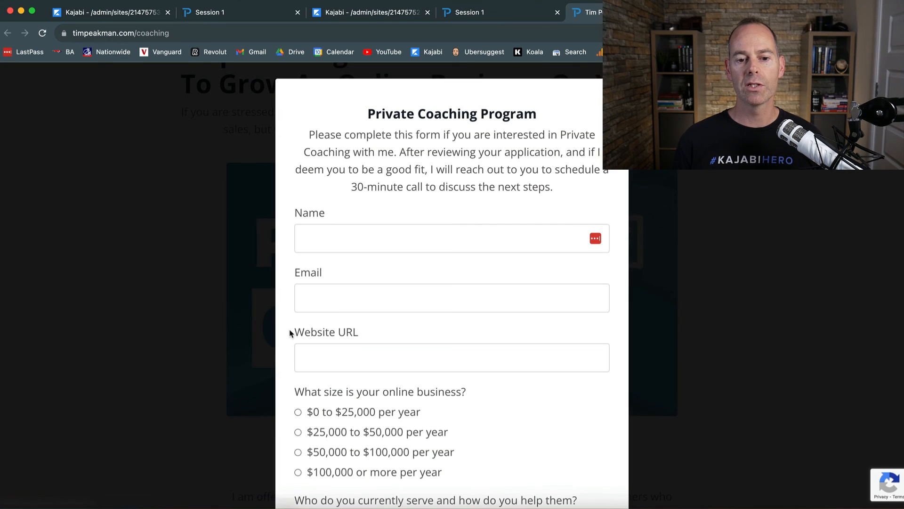
scroll(289, 333, "down", 1)
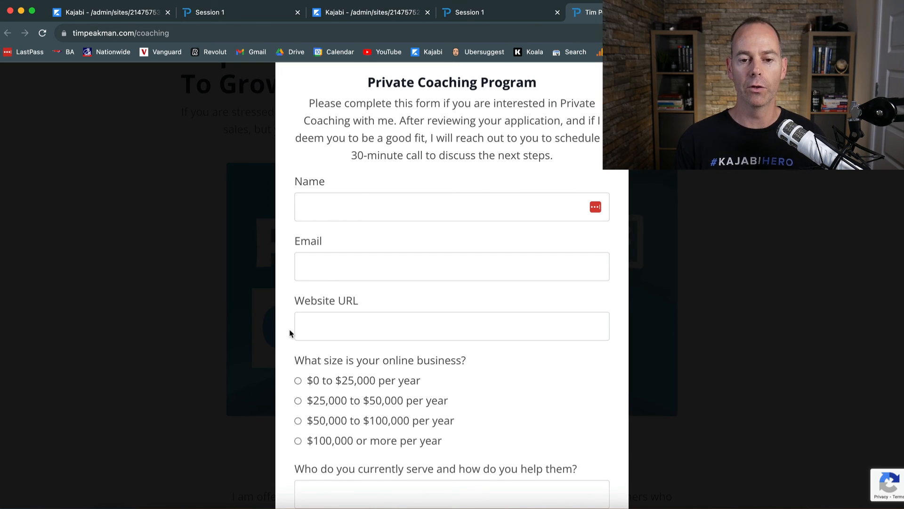
scroll(286, 342, "down", 6)
scroll(286, 342, "down", 10)
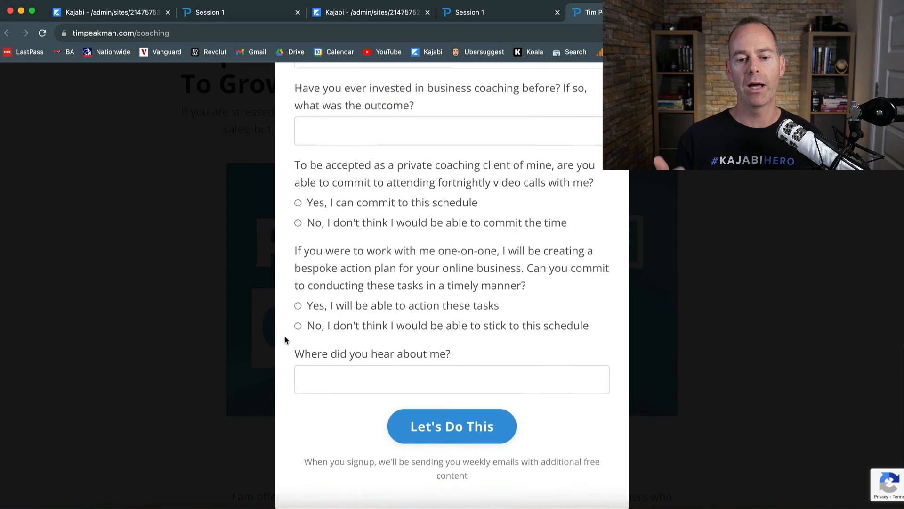